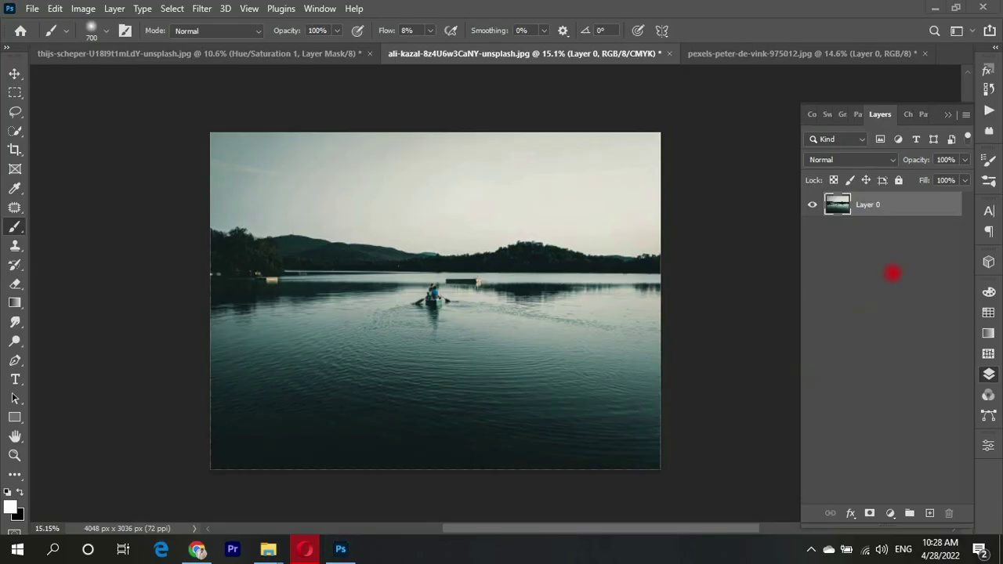
Step: Add a Color Lookup adjustment layer using the Moonlight.3DL 3DLUT file
left_click(889, 514)
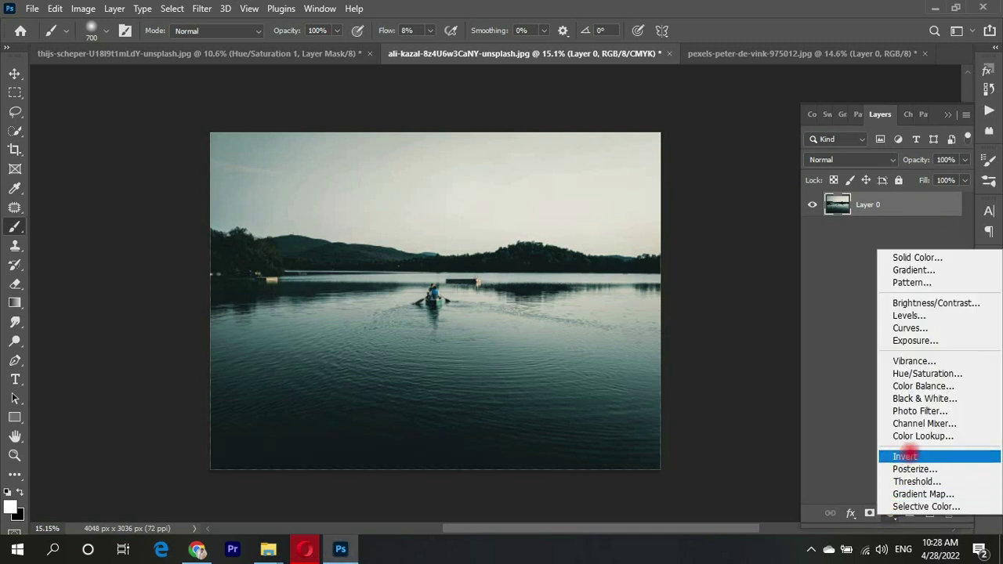
left_click(909, 434)
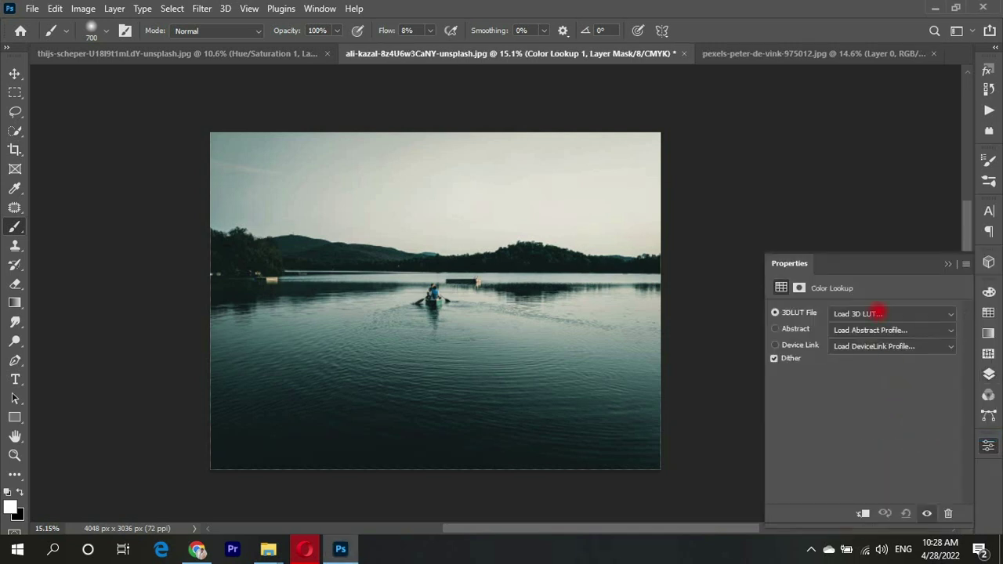
left_click(878, 312)
left_click(872, 354)
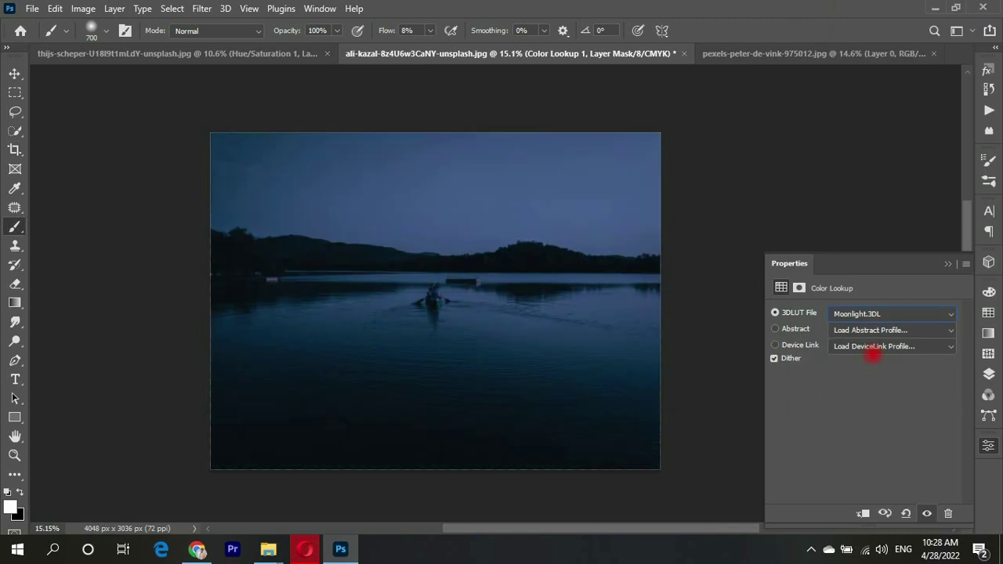
left_click(988, 373)
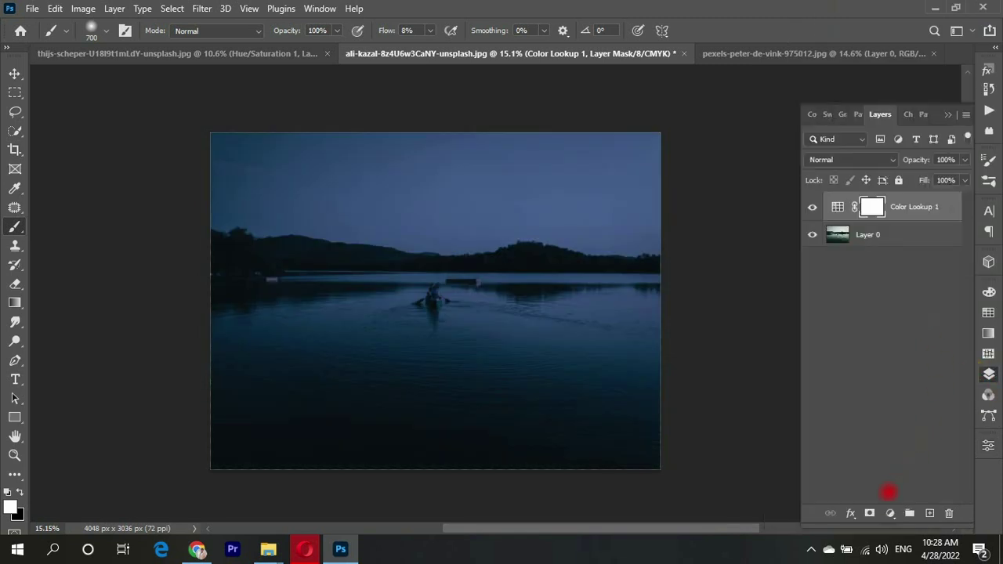
Step: Add a Levels adjustment with white input lowered to 210 and brighter midtones
left_click(889, 513)
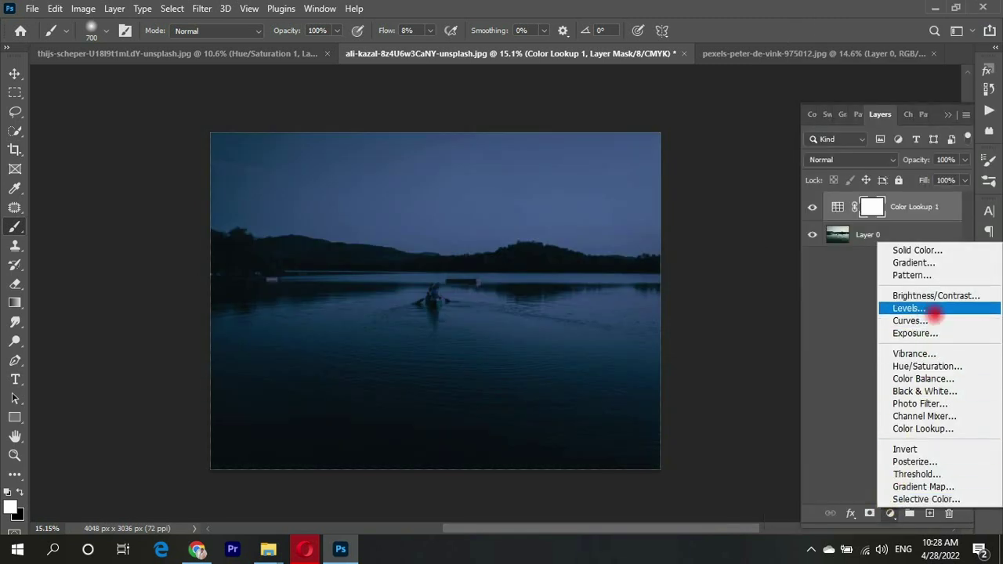
left_click(925, 310)
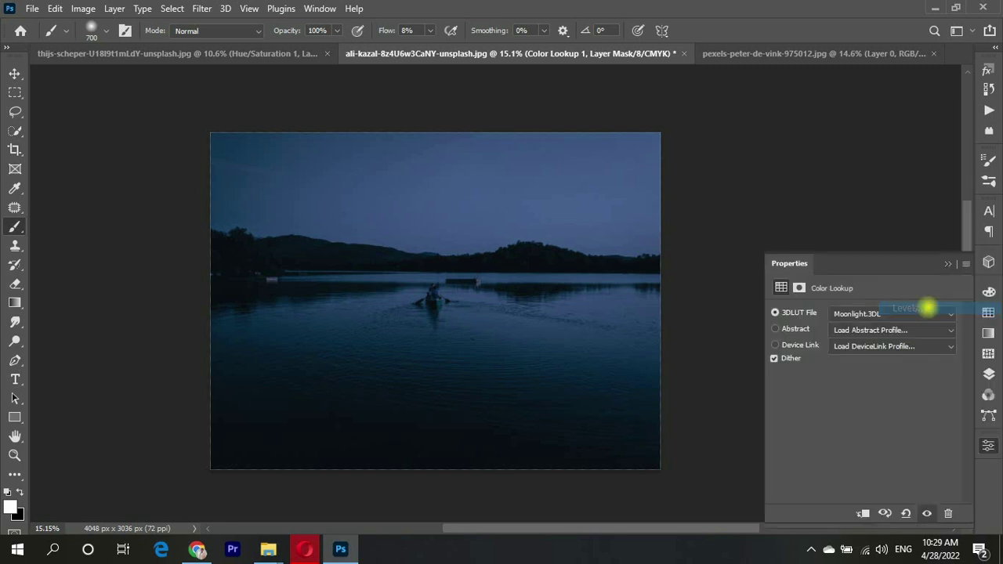
left_click_drag(953, 419, 925, 416)
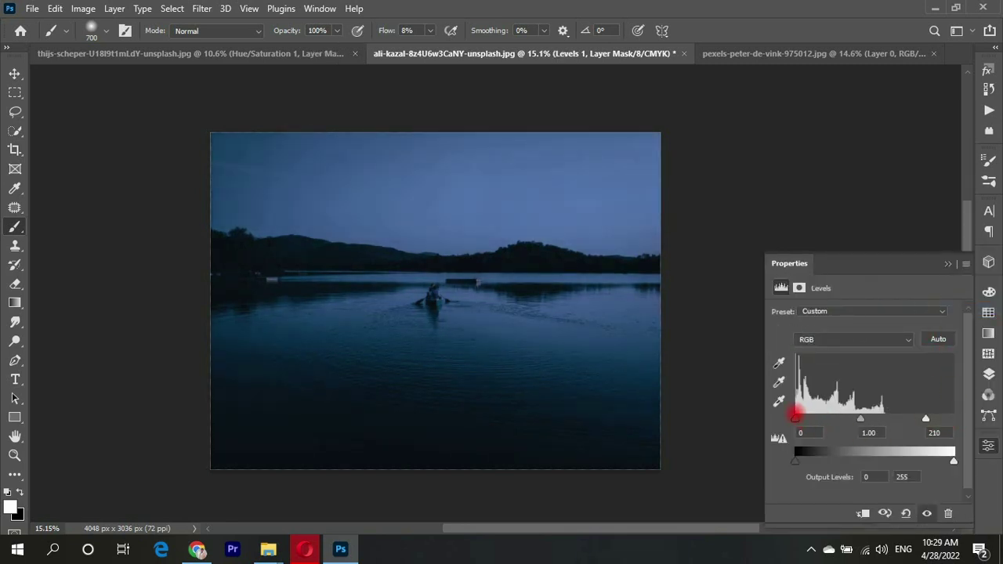
left_click_drag(796, 417, 797, 417)
left_click_drag(860, 419, 845, 418)
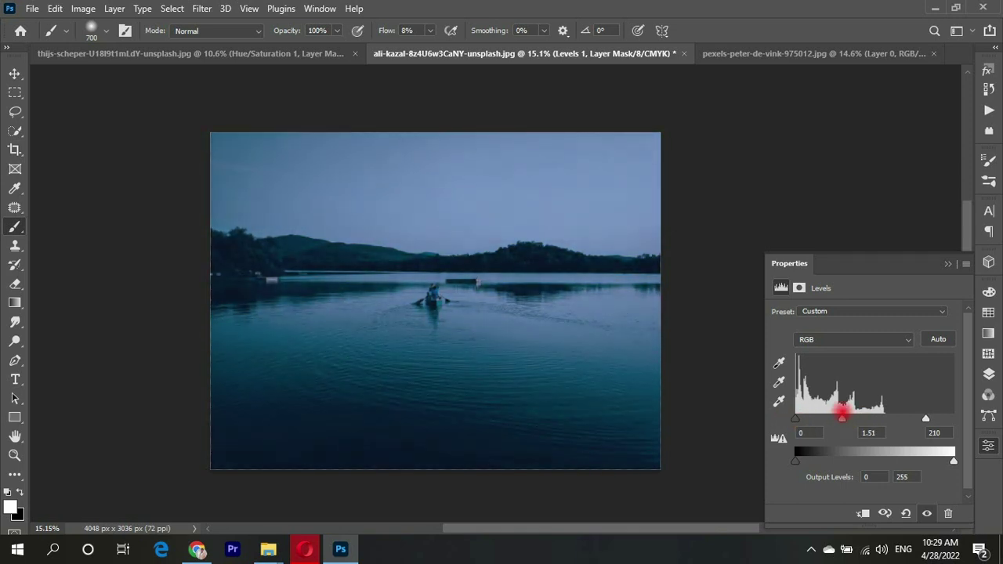
left_click(948, 265)
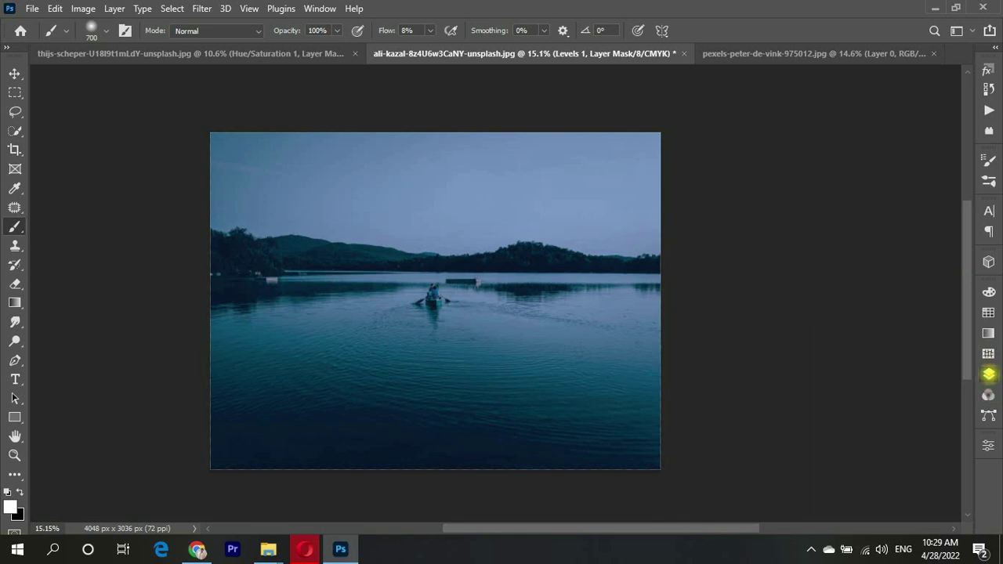
left_click(988, 374)
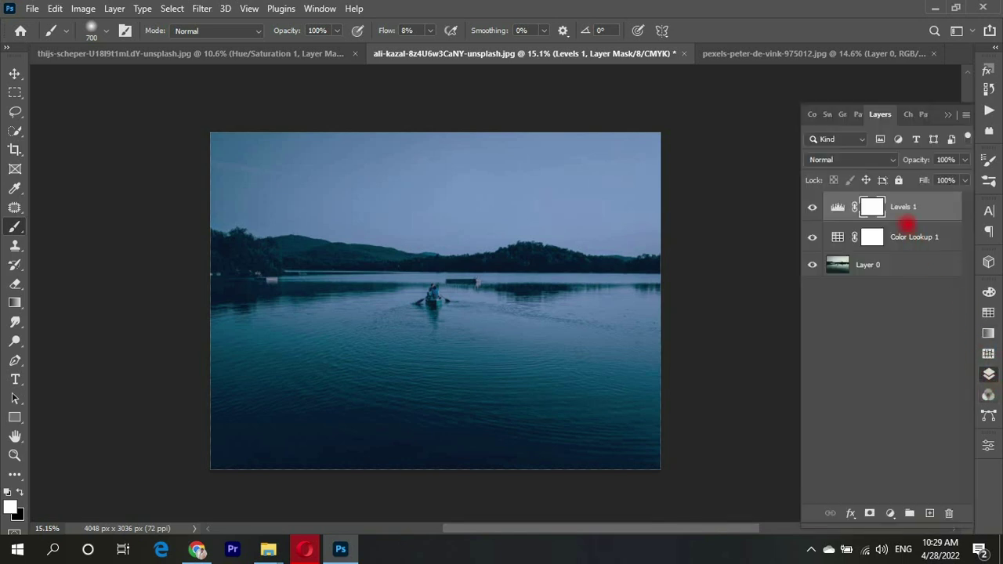
Step: Add a Curves adjustment above Layer 0 with the curve pulled down to darken
left_click(899, 267)
left_click(890, 512)
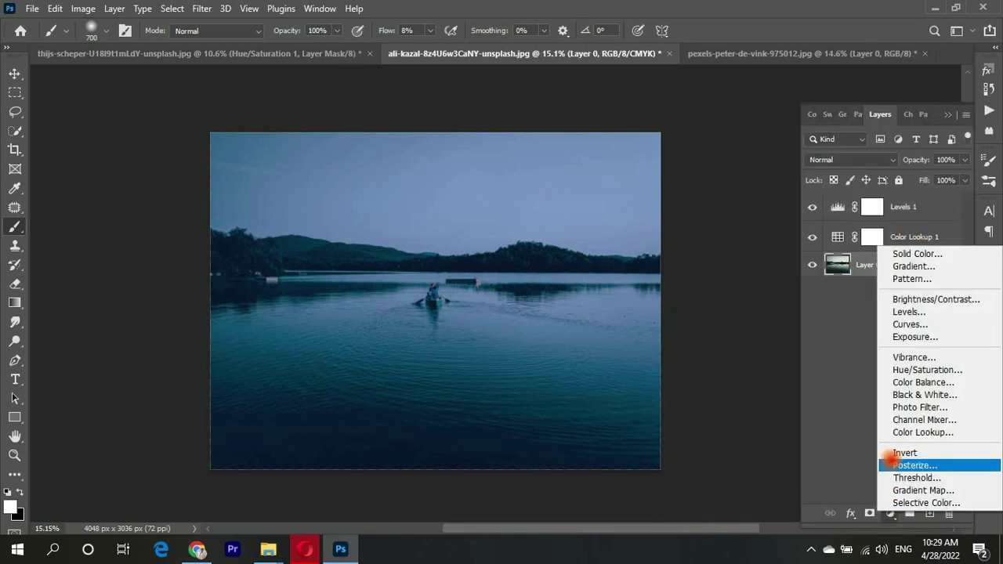
left_click(857, 321)
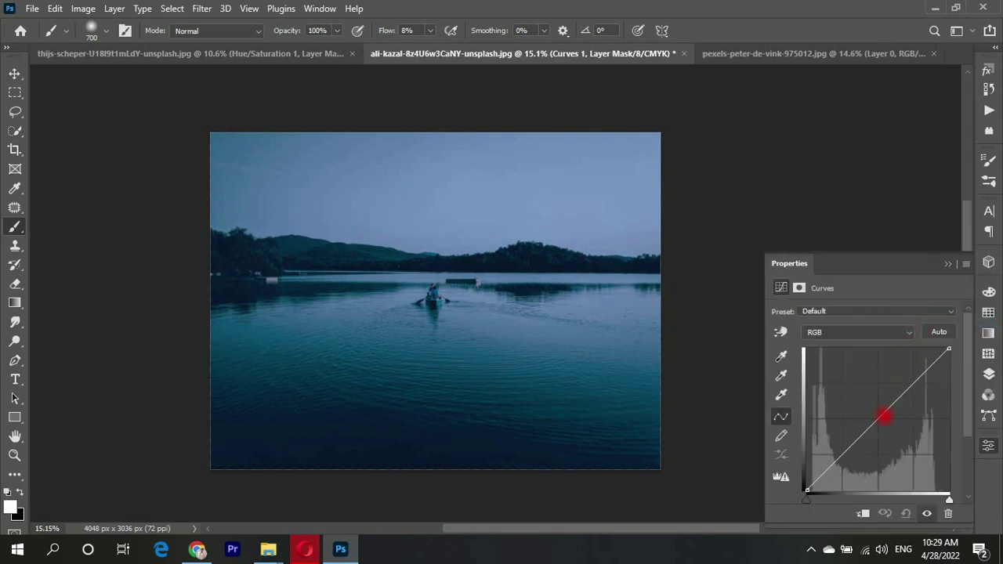
left_click_drag(884, 416, 894, 428)
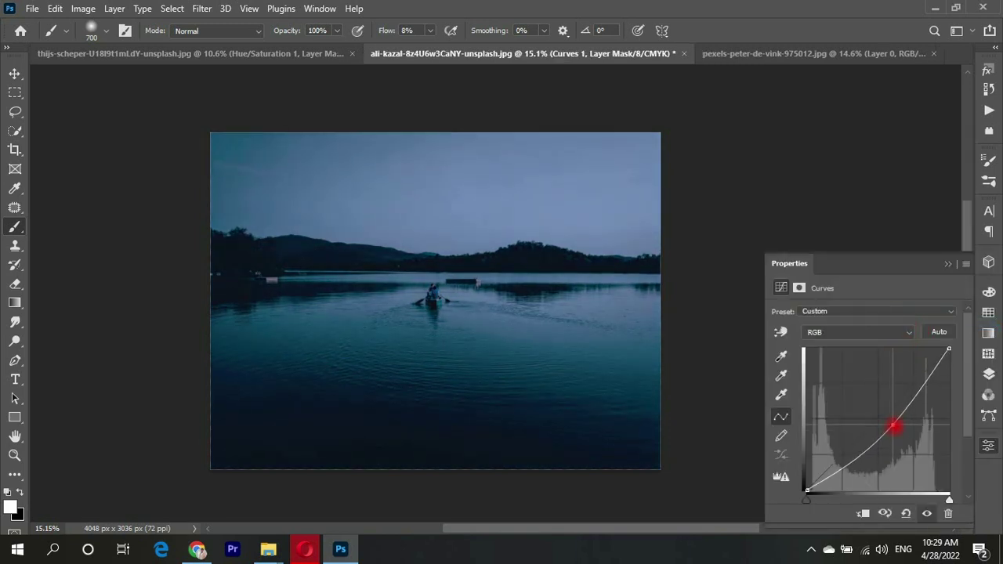
left_click(963, 353)
left_click(948, 264)
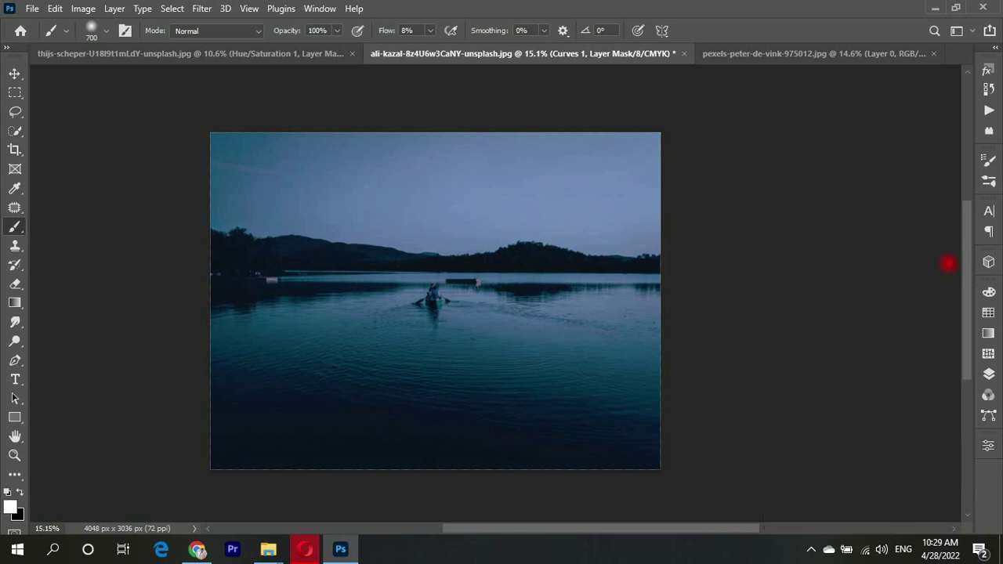
left_click(988, 374)
Step: Select all layers from Levels 1 down to Layer 0 and merge them with Ctrl+E
left_click(914, 206)
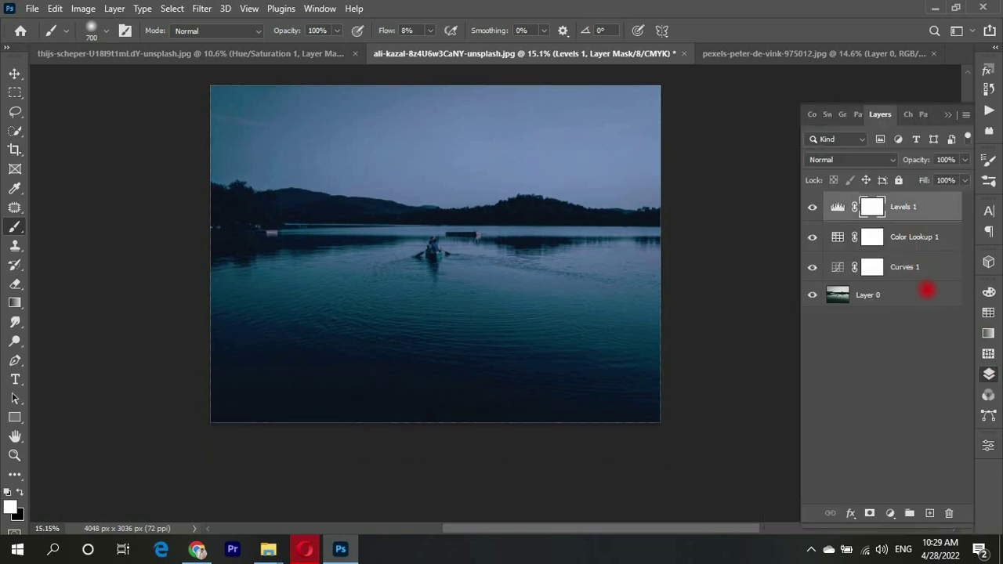
left_click(929, 296, "shift")
key("ctrl+e")
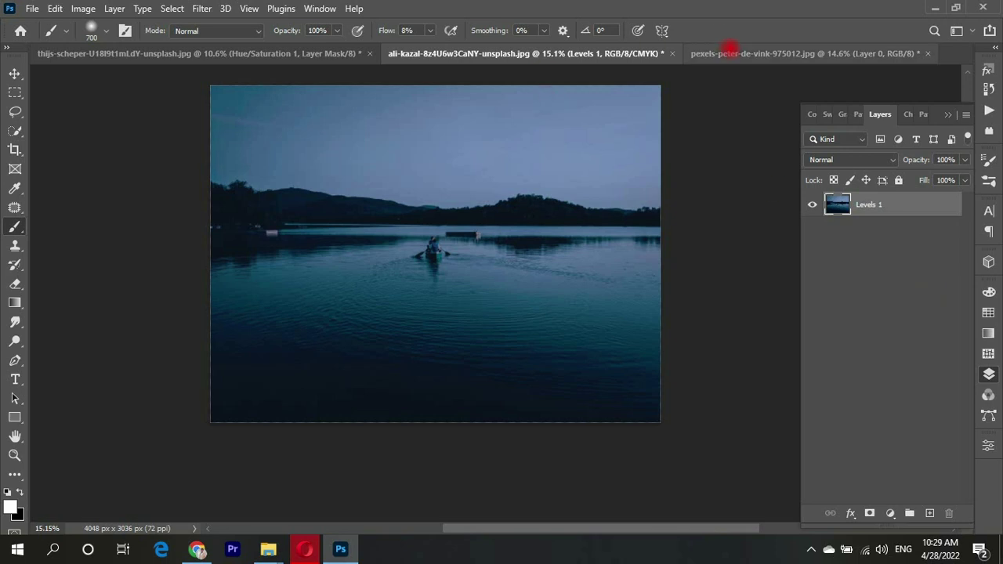
left_click(734, 52)
Step: Bring the moon into the lake scene, shrink it into the upper sky, and add an empty layer
key("v")
left_click_drag(508, 224, 452, 163)
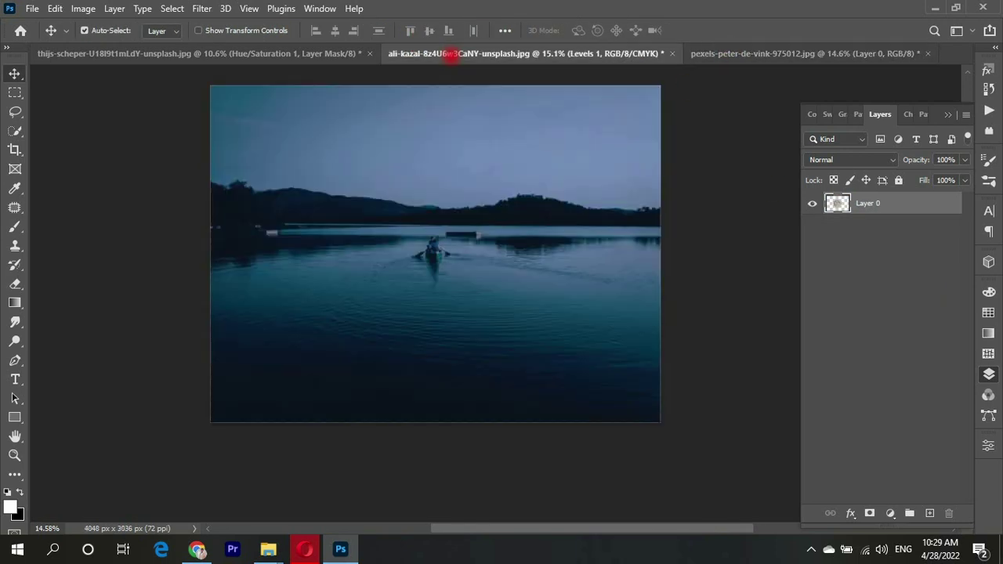
key("ctrl+t")
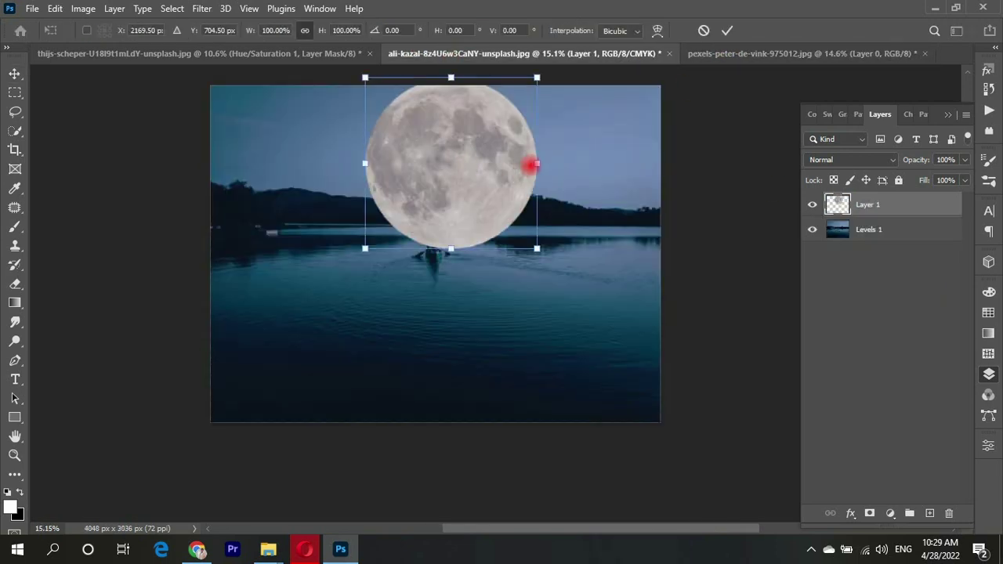
mouse_move(525, 160)
left_mouse_down()
mouse_move(455, 246)
mouse_move(332, 233)
mouse_move(408, 164)
left_mouse_up()
left_click_drag(324, 245, 468, 136)
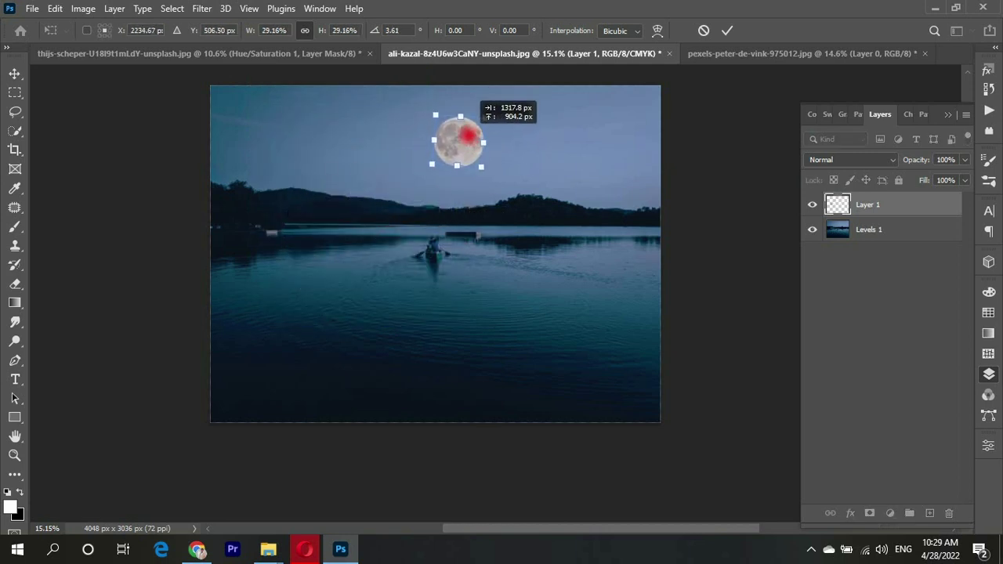
key("Return")
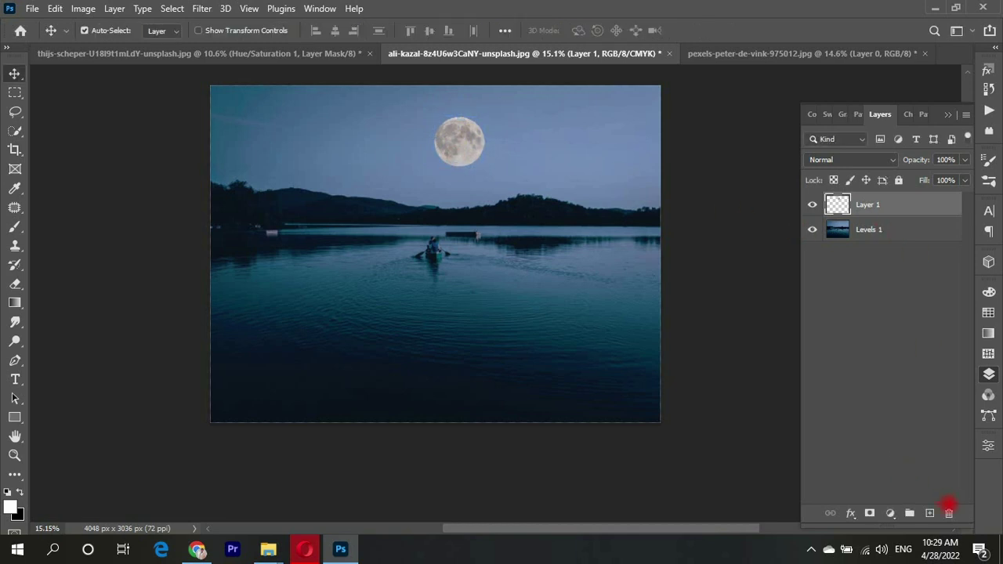
left_click(929, 513)
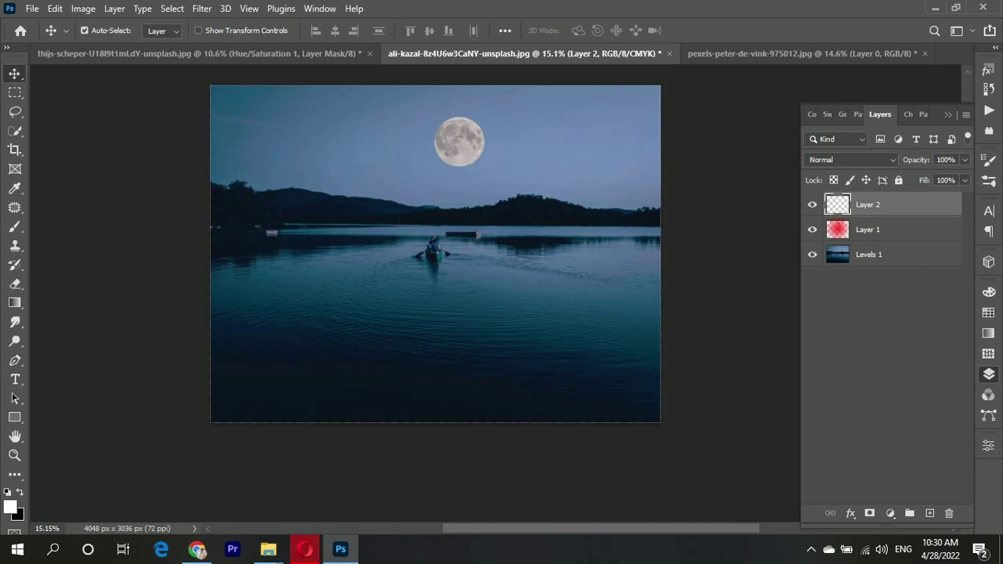
Step: Fill the moon's circular selection with white on Layer 2, then deselect
left_click(837, 229, "ctrl")
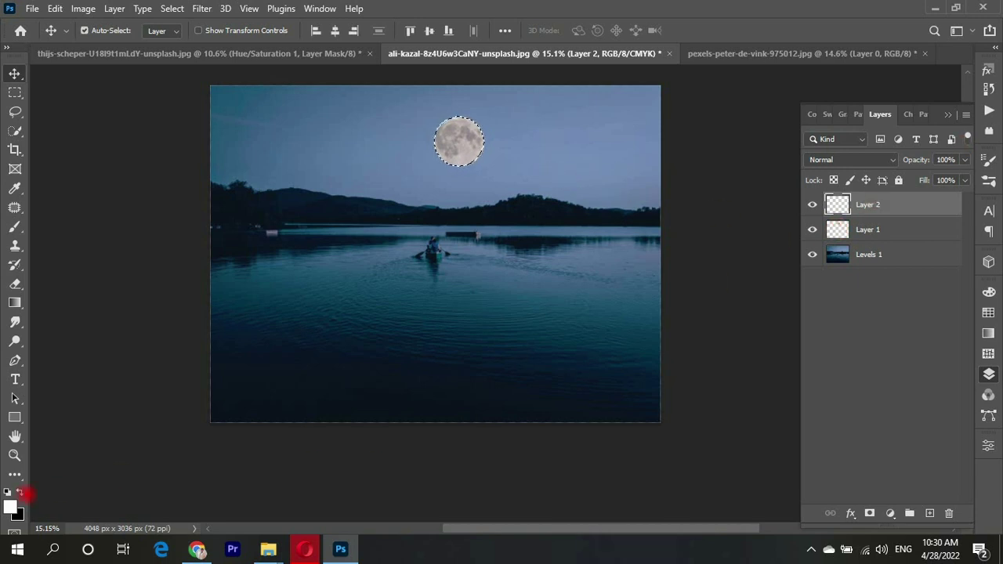
left_click(19, 493)
key("ctrl+BackSpace")
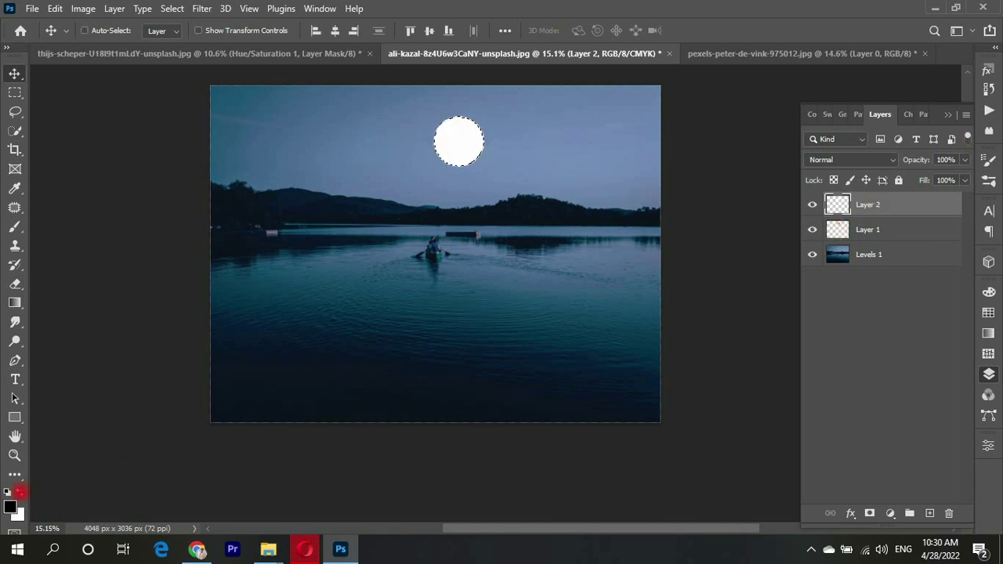
key("ctrl+d")
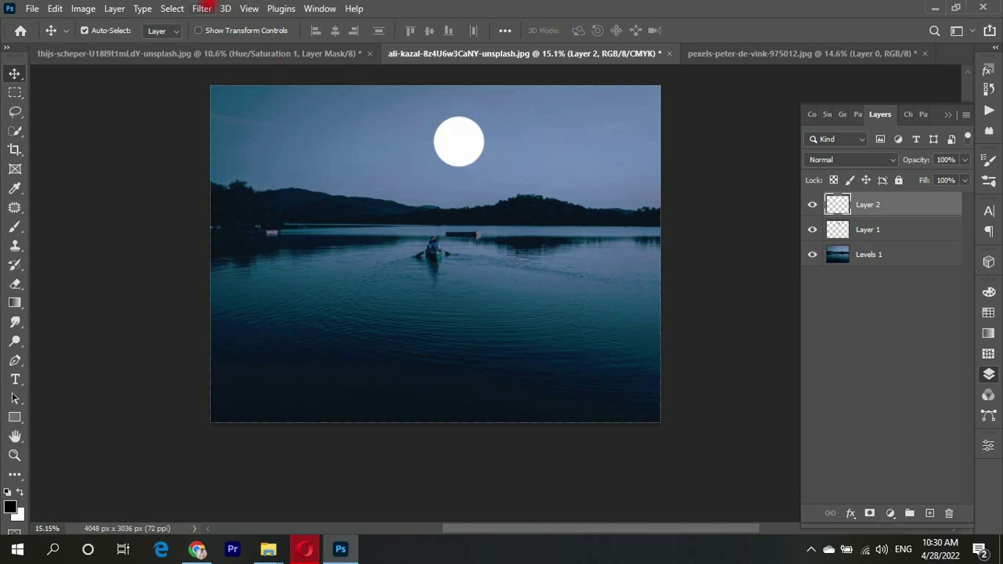
Step: Gaussian-blur the white disc at radius 19.4 and duplicate the layer
left_click(201, 8)
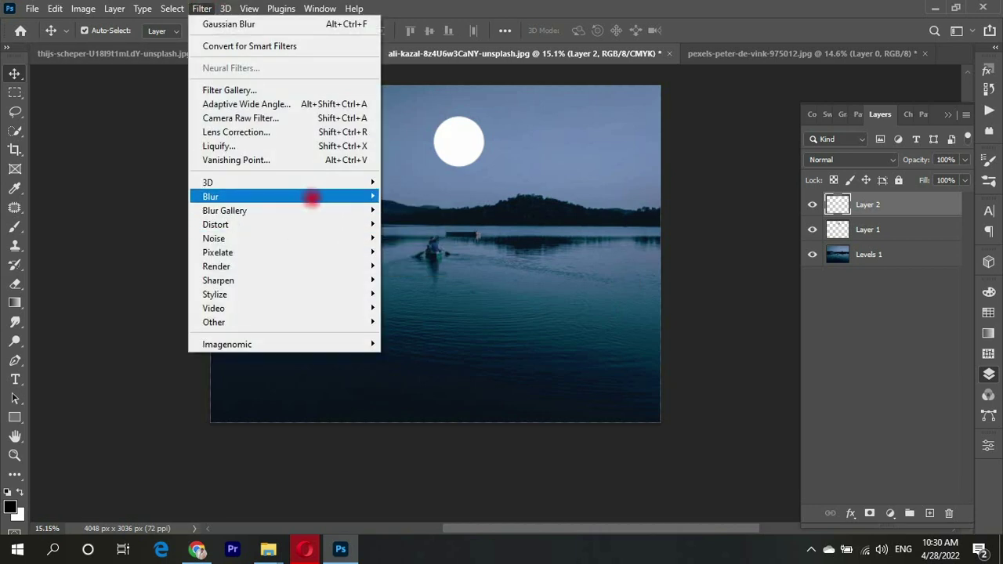
mouse_move(210, 196)
left_click(409, 252)
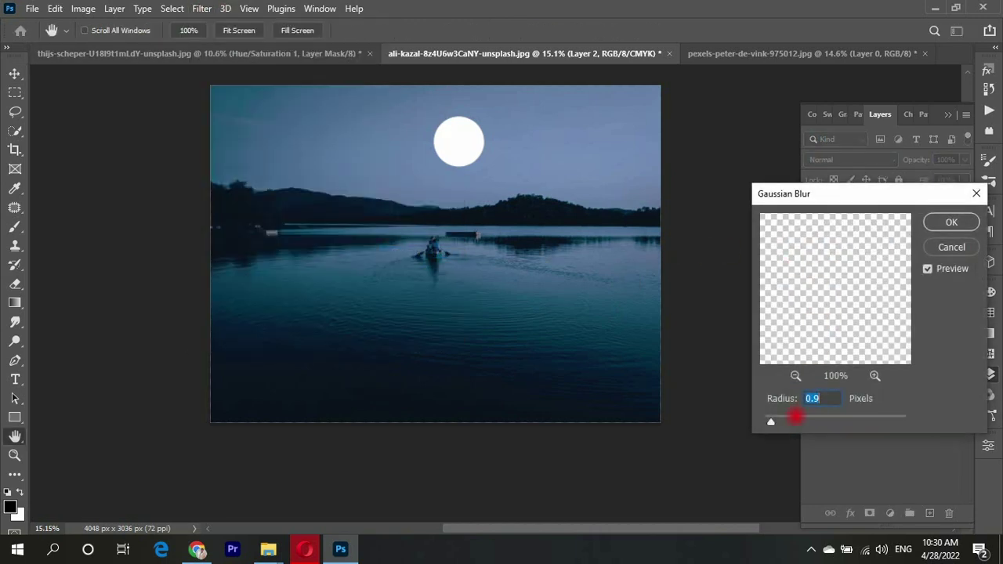
left_click_drag(793, 420, 826, 422)
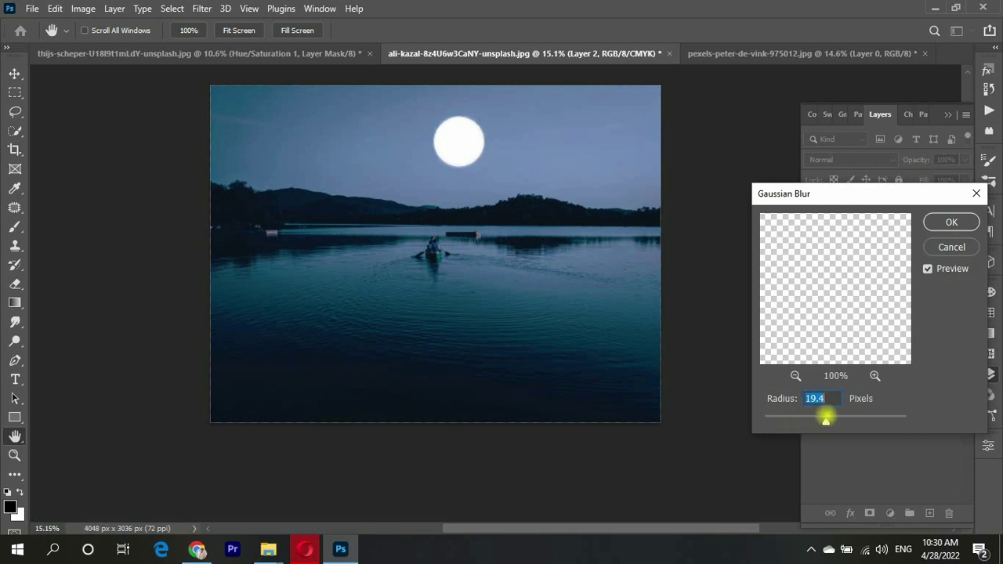
left_click(962, 223)
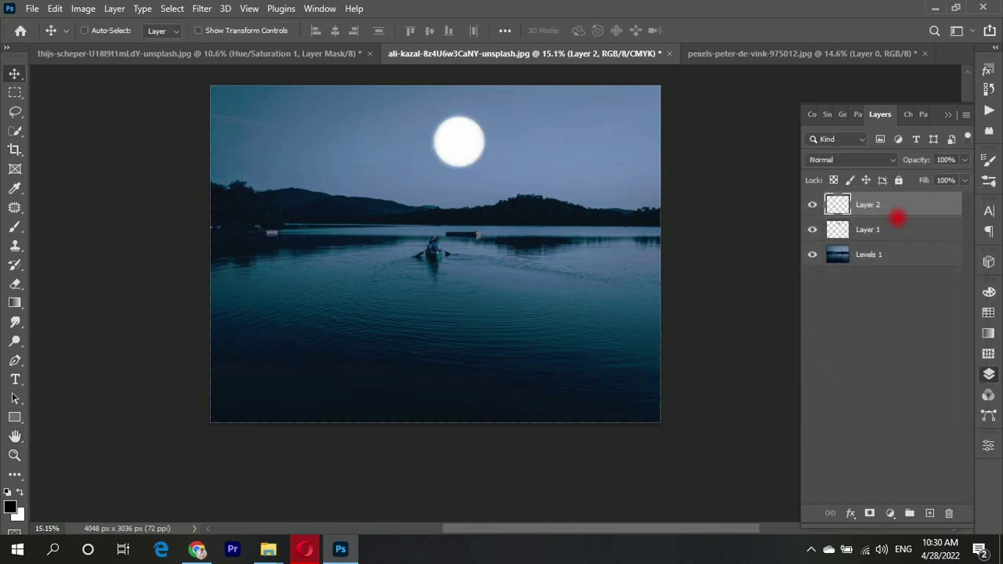
key("ctrl+j")
Step: Gaussian-blur the copied disc at 170.5 pixels into a wide soft glow
left_click(197, 8)
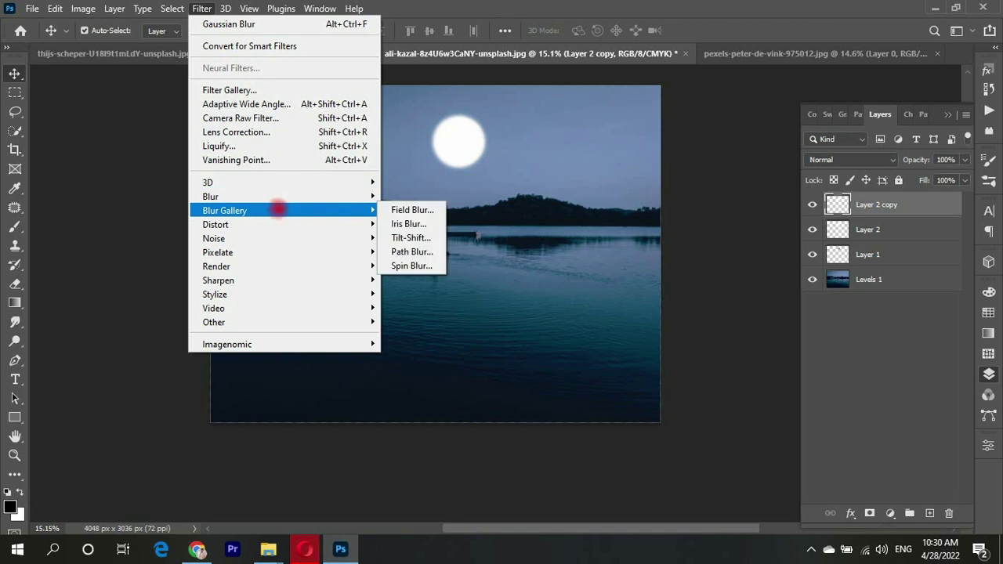
left_click(413, 249)
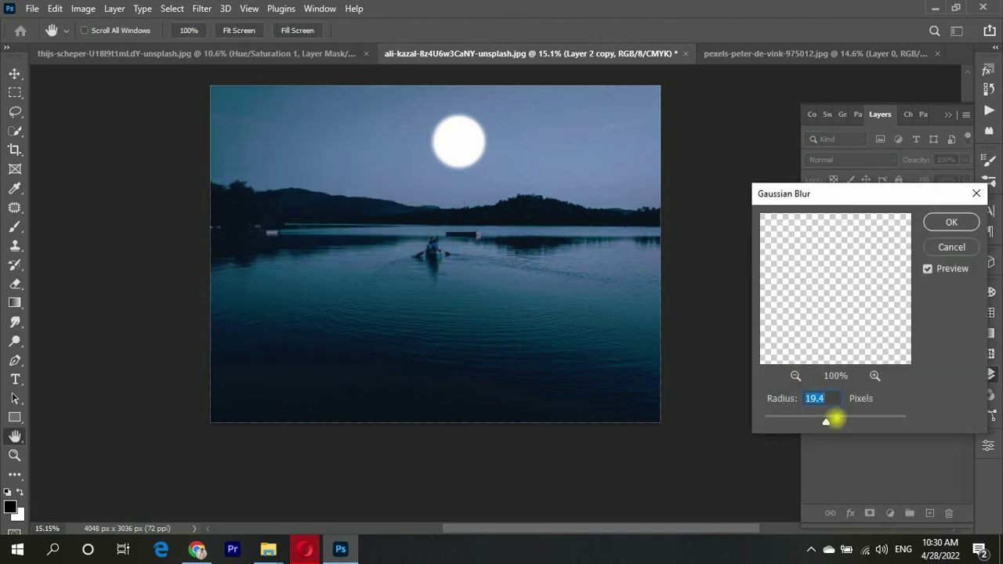
mouse_move(831, 421)
left_mouse_down()
mouse_move(882, 420)
mouse_move(869, 421)
left_mouse_up()
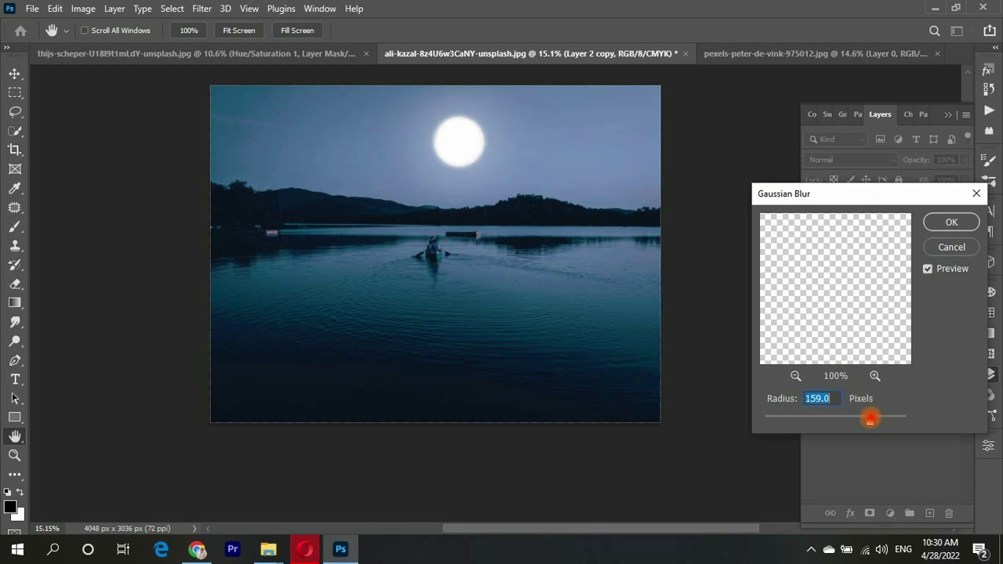
left_click(939, 221)
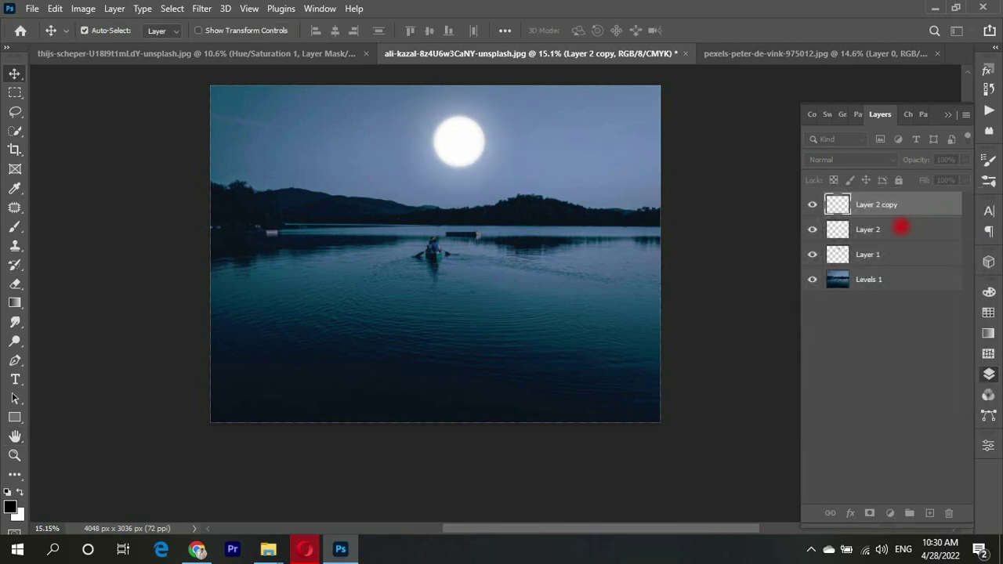
Step: Blur Layer 2 with a 95.6-pixel Gaussian Blur and duplicate it
left_click(899, 227)
key("ctrl")
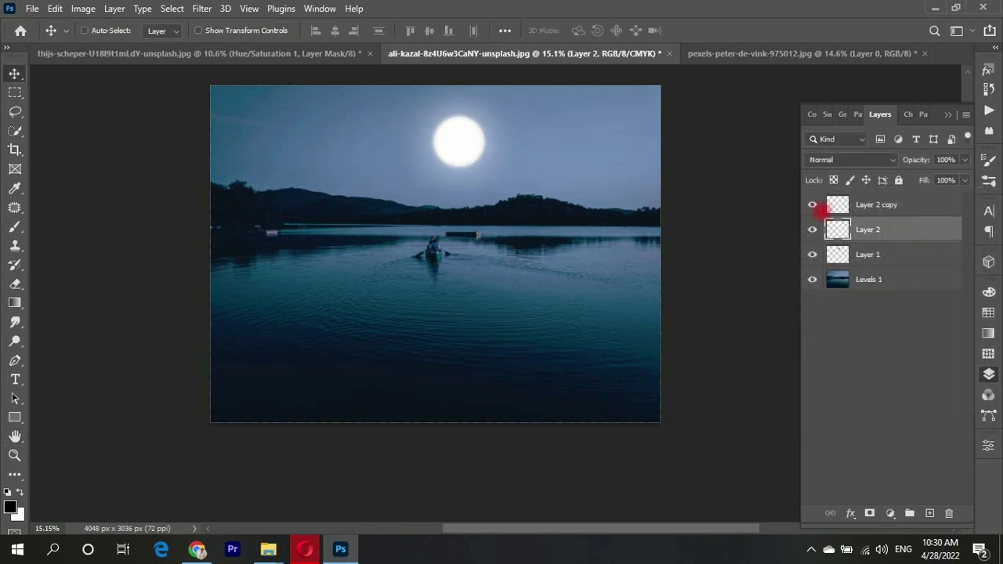
left_click(202, 9)
mouse_move(210, 197)
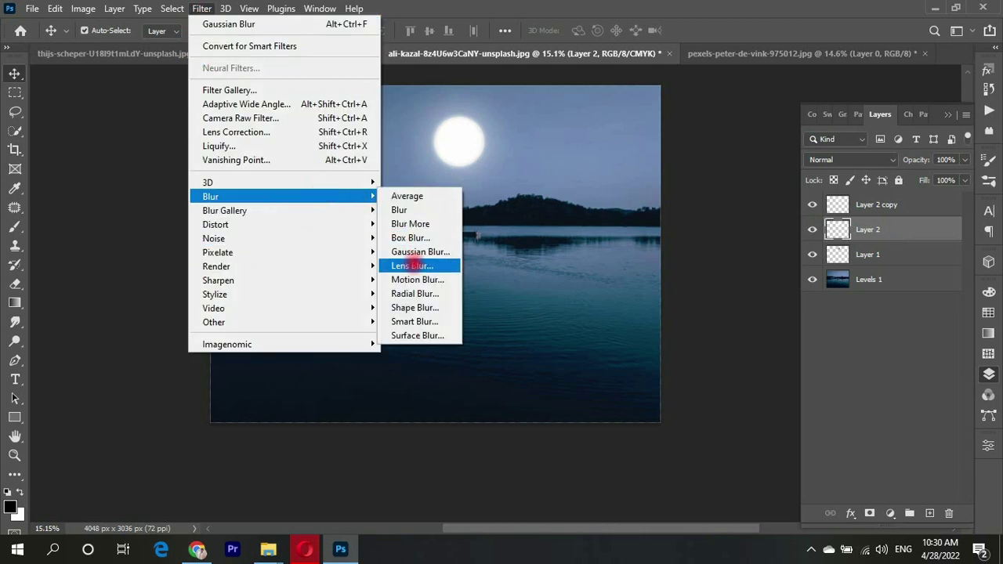
left_click(421, 251)
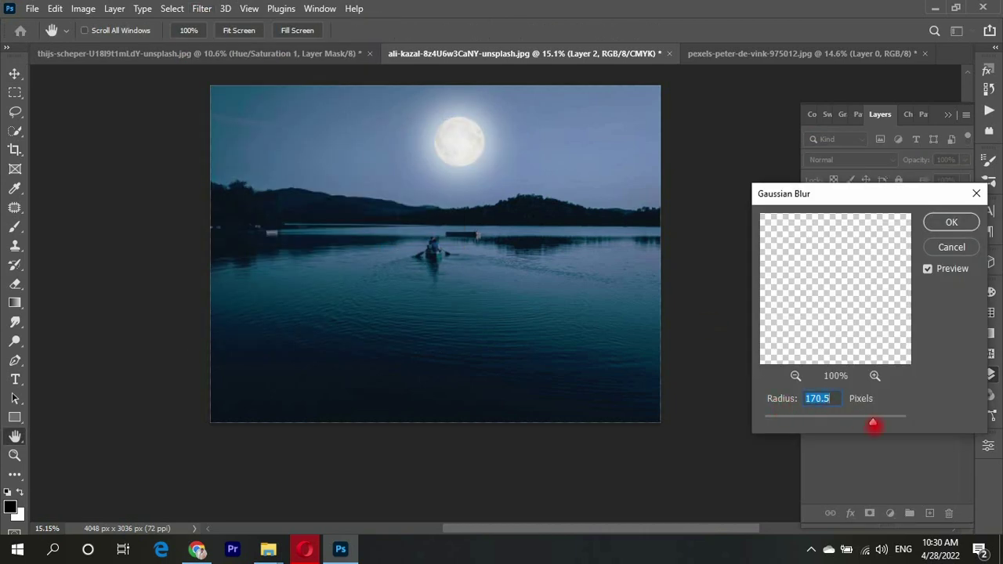
left_click_drag(873, 424, 854, 422)
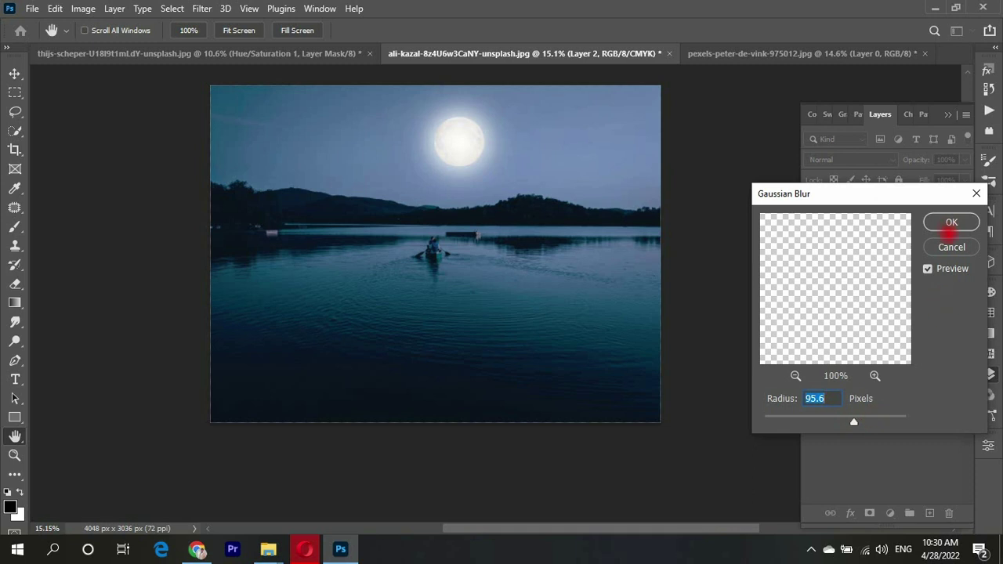
left_click(951, 228)
key("ctrl+j")
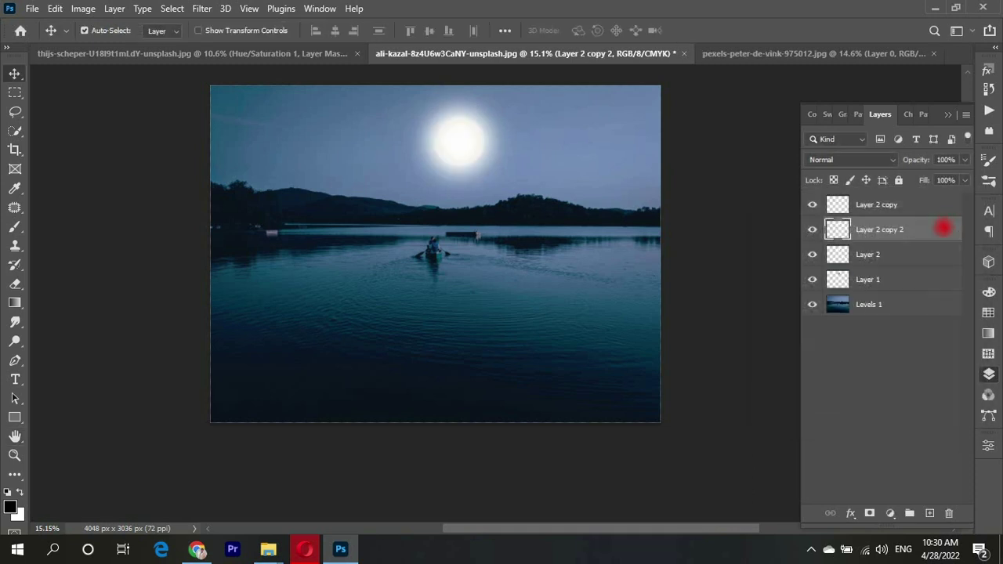
Step: Zoom in around the moon and set up a small white brush at 100% flow
left_click_drag(421, 134, 548, 111)
scroll(598, 186, "down", 3)
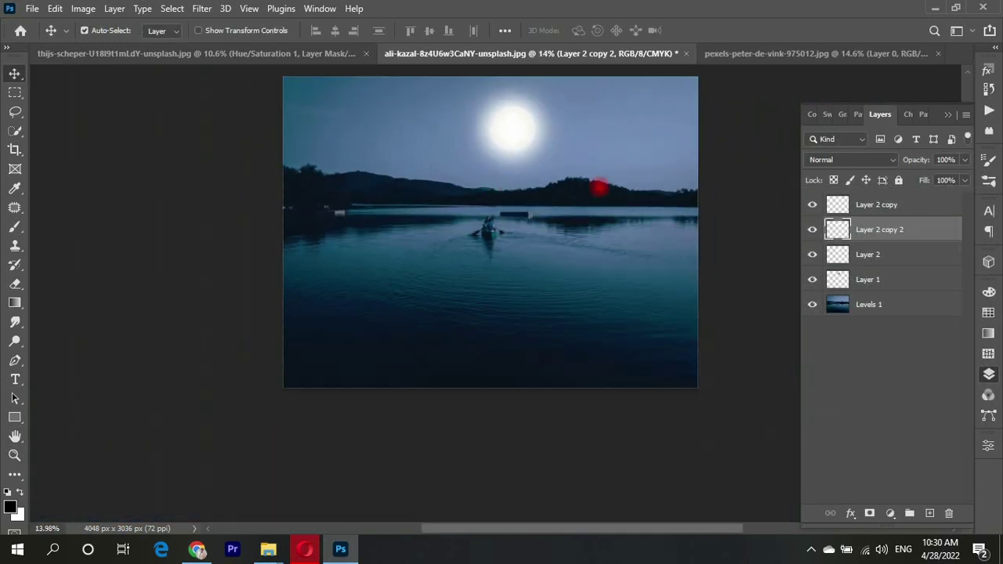
scroll(650, 172, "up", 1)
scroll(650, 172, "up", 1)
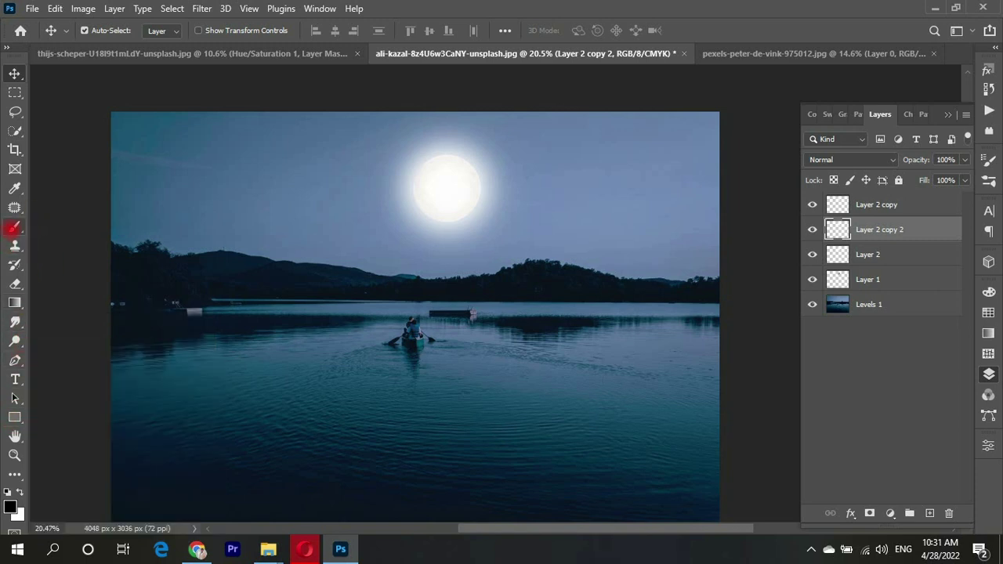
left_click(14, 226)
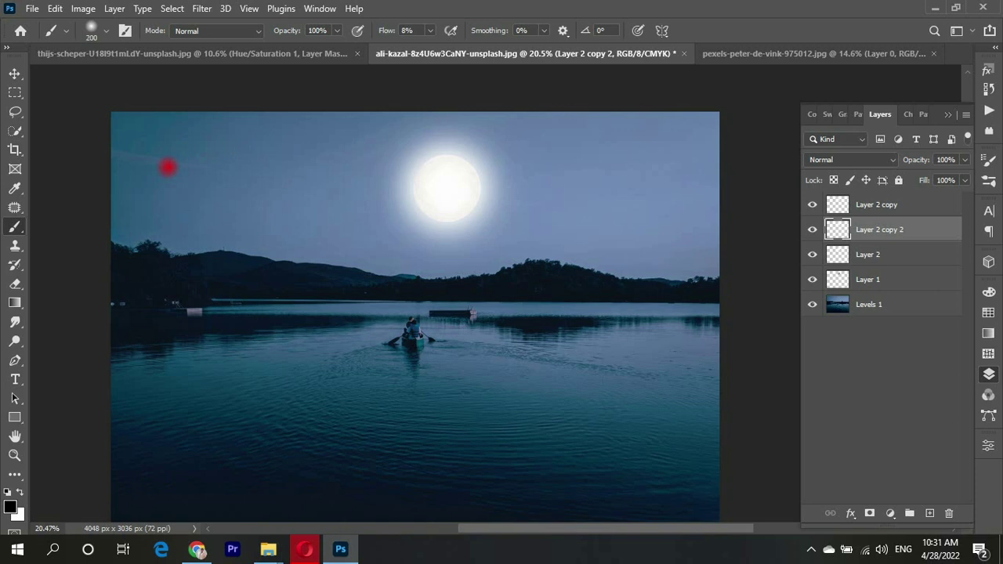
key("bracketleft")
key("bracketleft")
key("bracketleft")
left_click(79, 284)
left_click(18, 492)
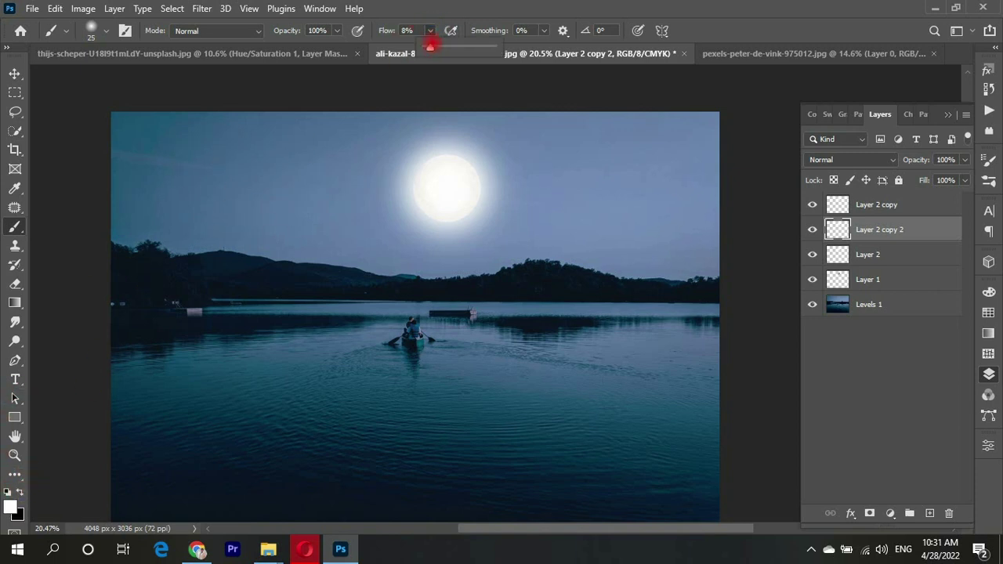
left_click_drag(428, 30, 557, 63)
Step: Paint about 40 small white star dots scattered across the sky around the moon
left_click(185, 156)
left_click(219, 179)
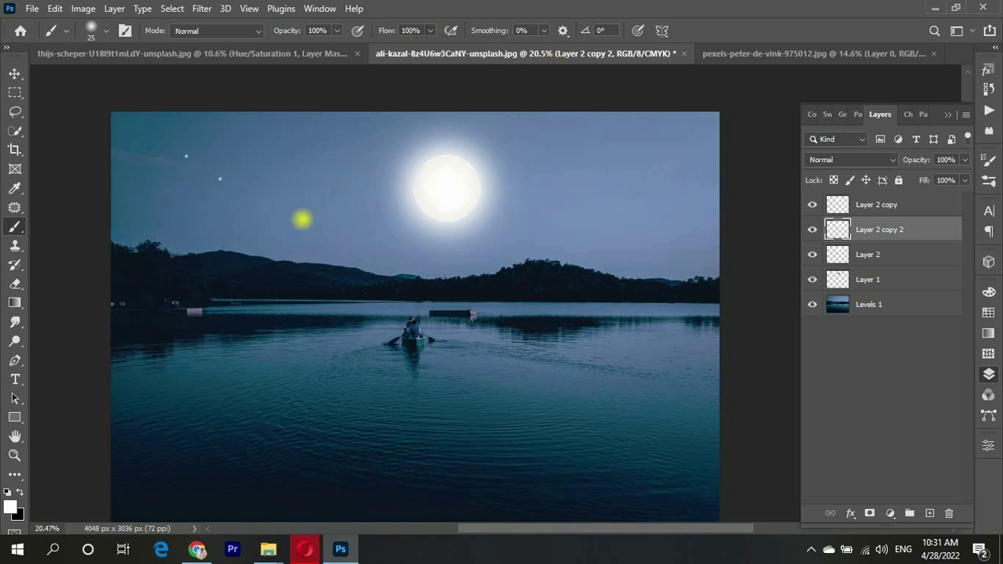
left_click(301, 219)
left_click(327, 134)
left_click(554, 206)
left_click(603, 148)
left_click(669, 225)
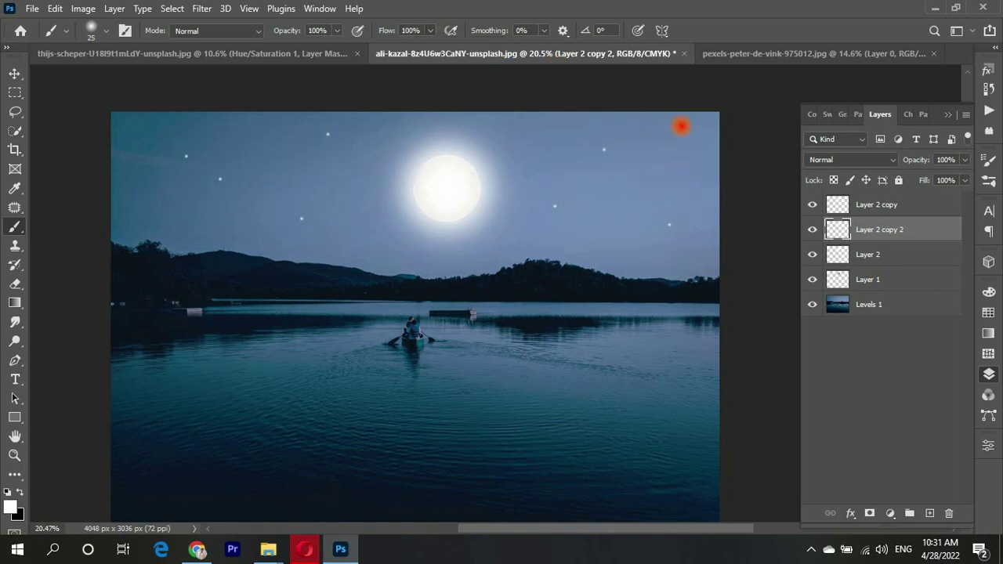
left_click(522, 143)
left_click(386, 232)
left_click(364, 257)
left_click(473, 247)
left_click(696, 150)
left_click(633, 190)
left_click(584, 185)
left_click(149, 149)
left_click(165, 190)
left_click(201, 230)
left_click(357, 168)
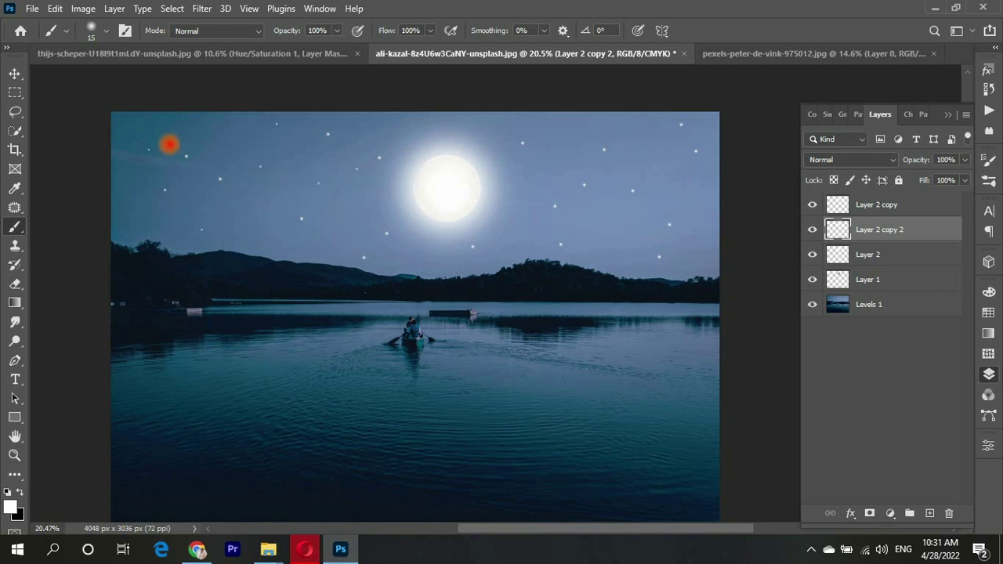
left_click(211, 127)
left_click(124, 212)
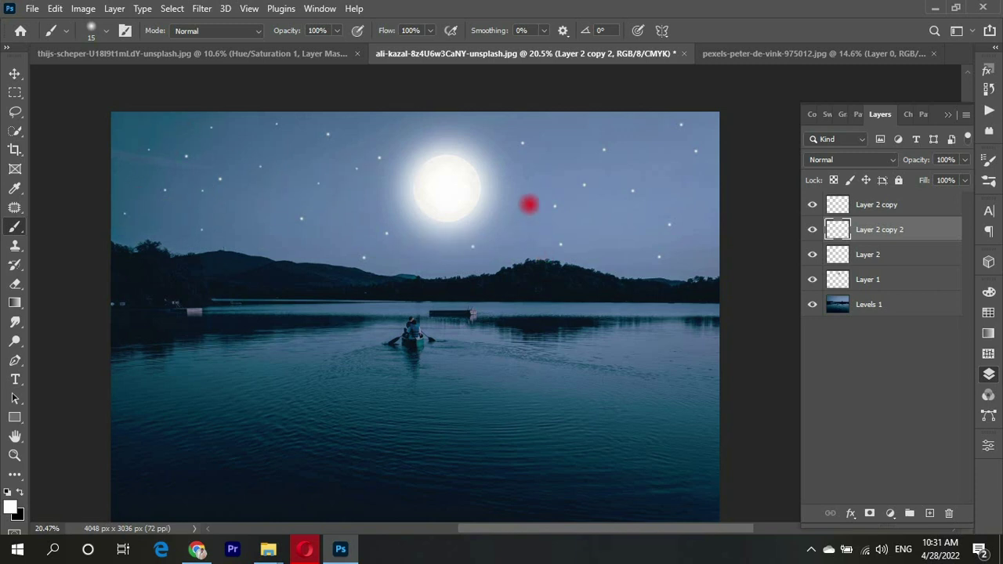
left_click(501, 144)
left_click(578, 140)
left_click(666, 159)
left_click(702, 207)
left_click(691, 242)
left_click(507, 254)
left_click(510, 190)
left_click(522, 228)
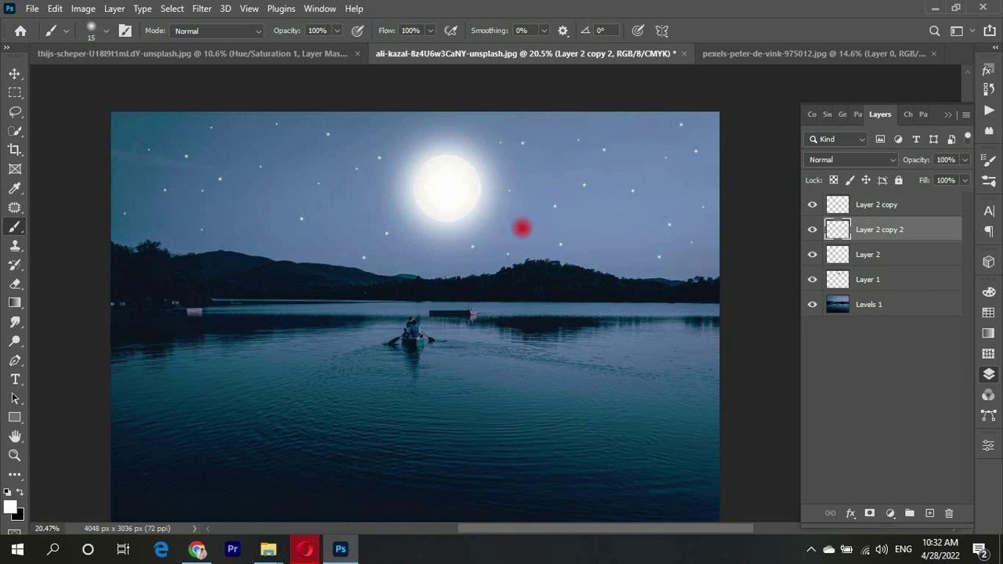
left_click(384, 127)
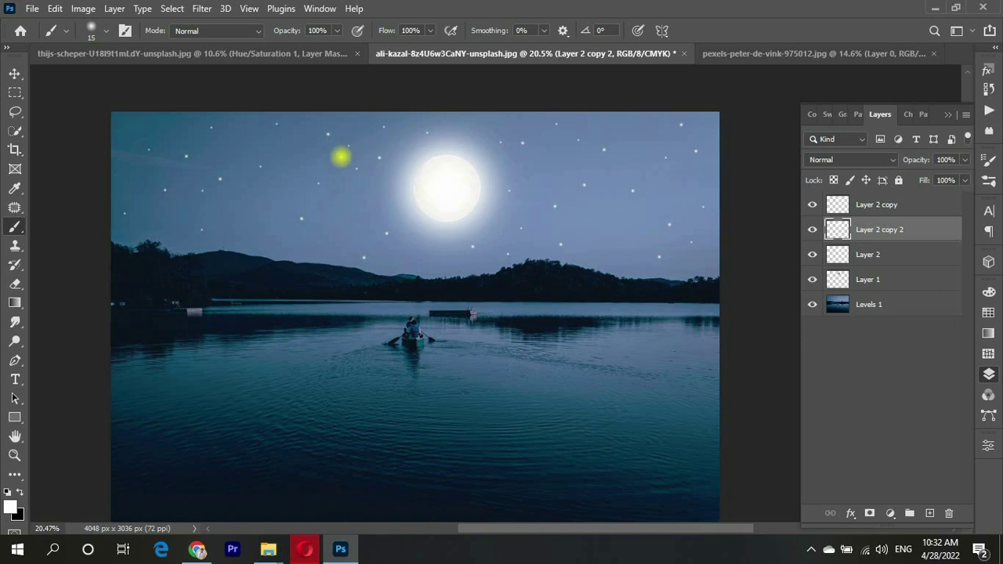
left_click(287, 142)
left_click(406, 186)
left_click(237, 151)
left_click(128, 187)
left_click(141, 171)
left_click(233, 202)
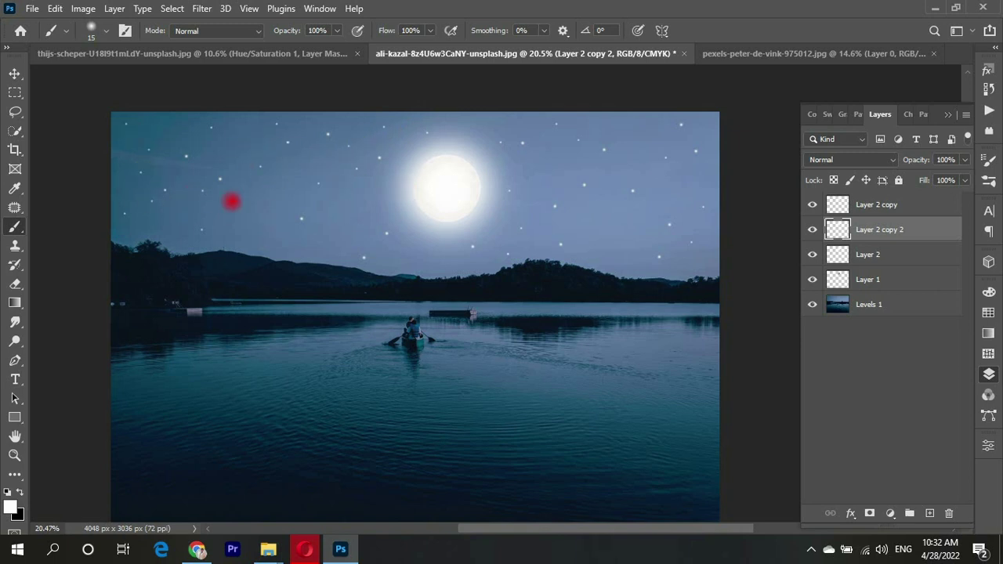
left_click(288, 192)
left_click(347, 240)
left_click(331, 206)
left_click(385, 262)
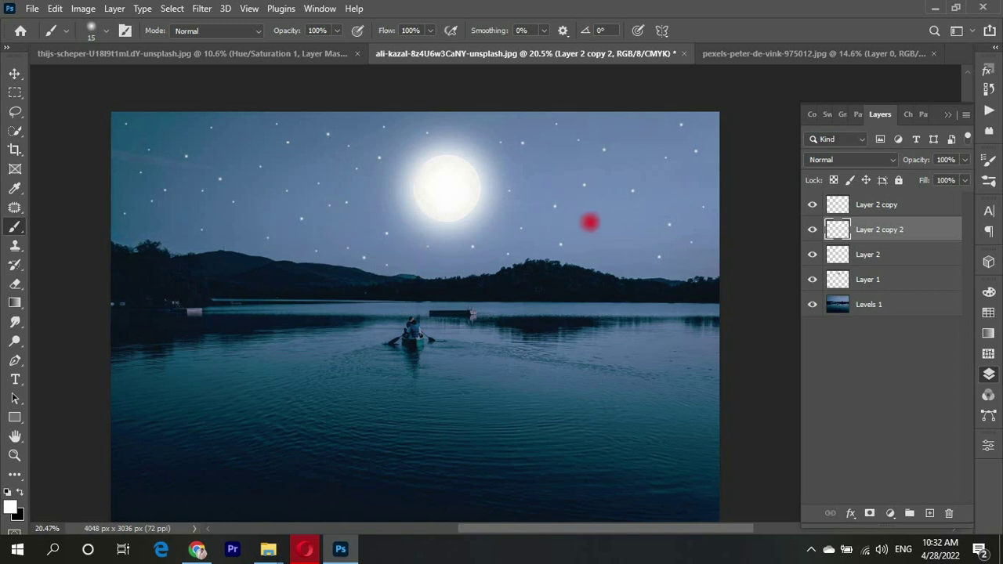
left_click(603, 239)
left_click(641, 175)
left_click(551, 161)
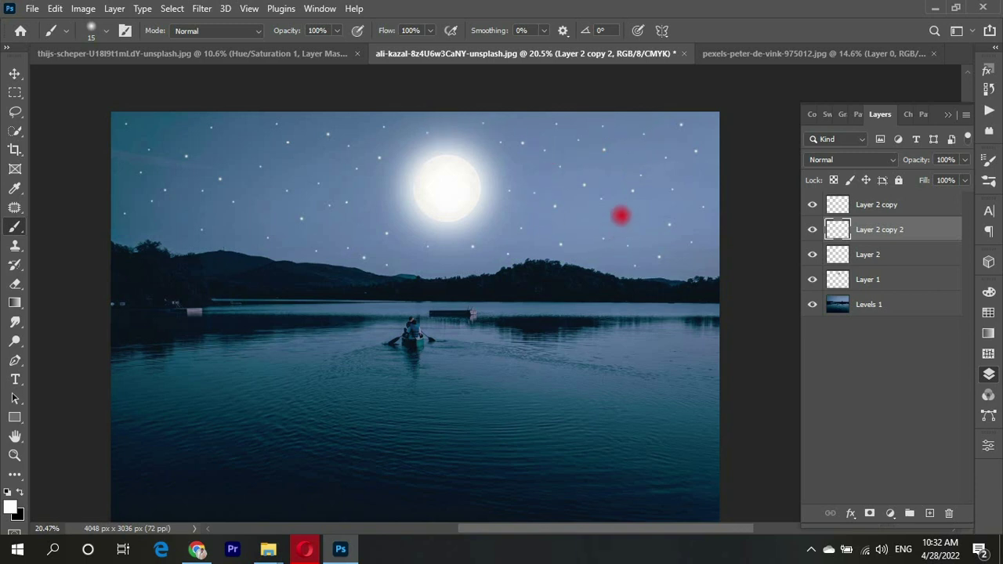
key("bracketleft")
key("bracketleft")
key("bracketleft")
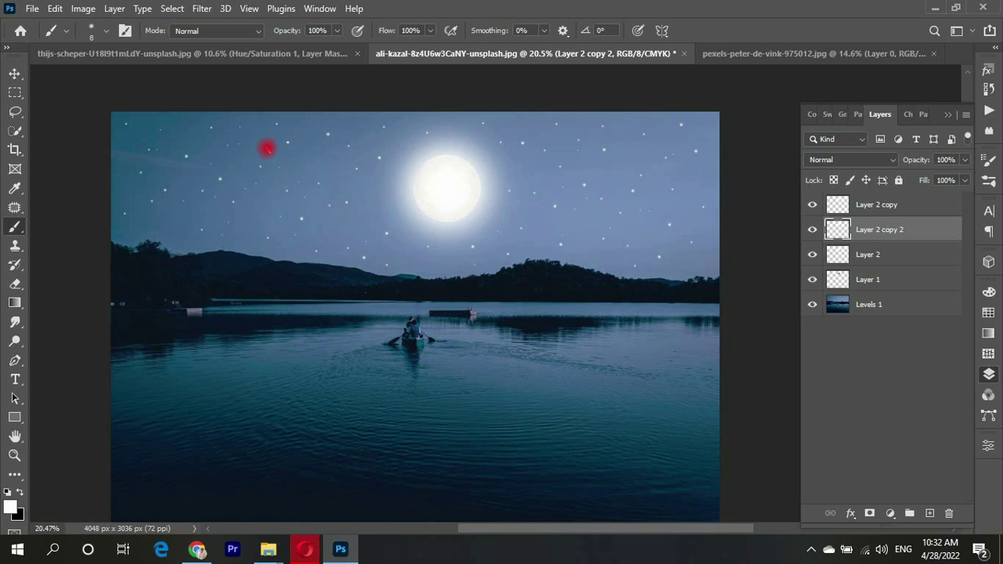
Step: Paint a straight size-8 white diagonal streak in the upper-left sky, undoing failed attempts
left_click_drag(267, 147, 305, 199)
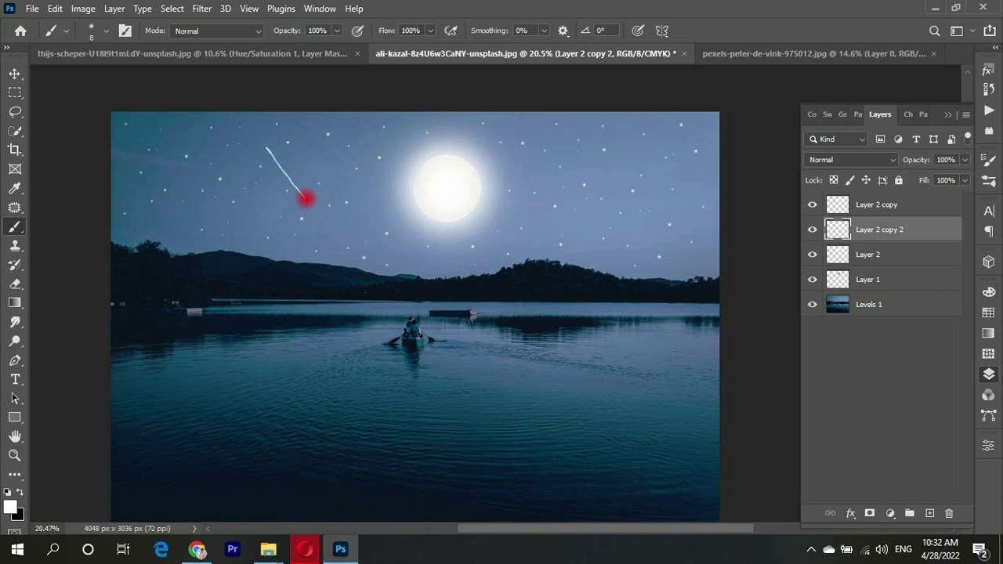
key("ctrl+z")
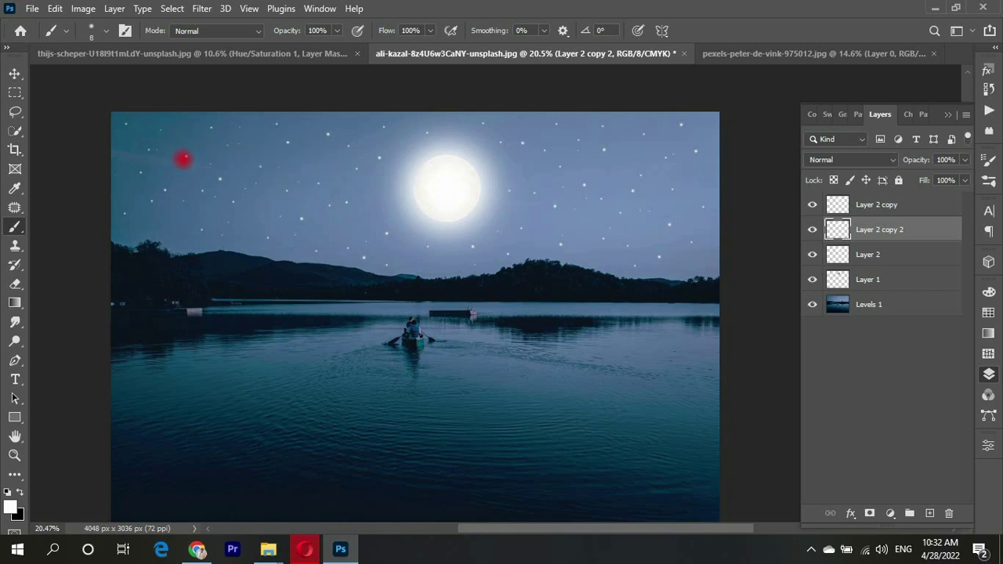
left_click_drag(259, 208, 270, 219)
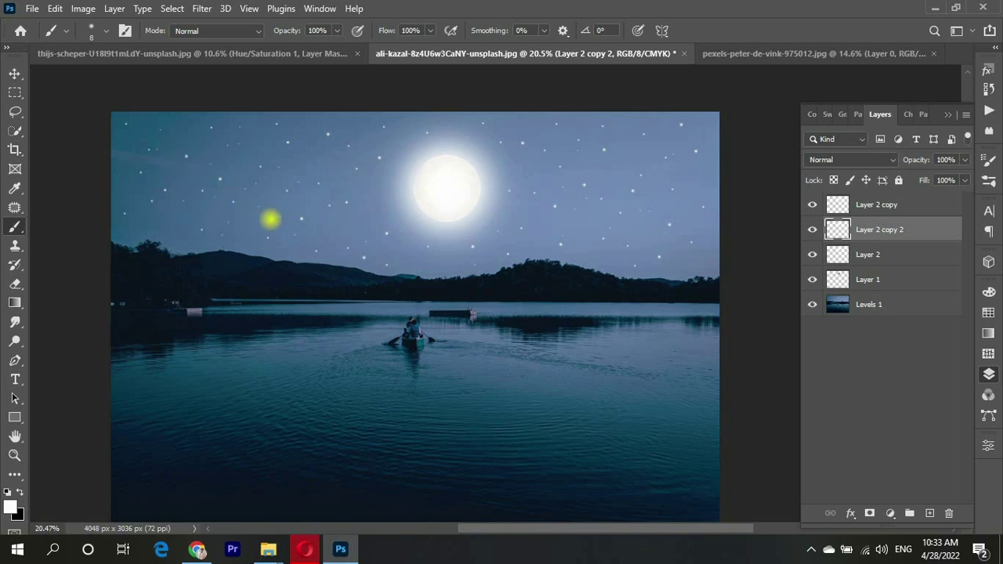
key("ctrl+z")
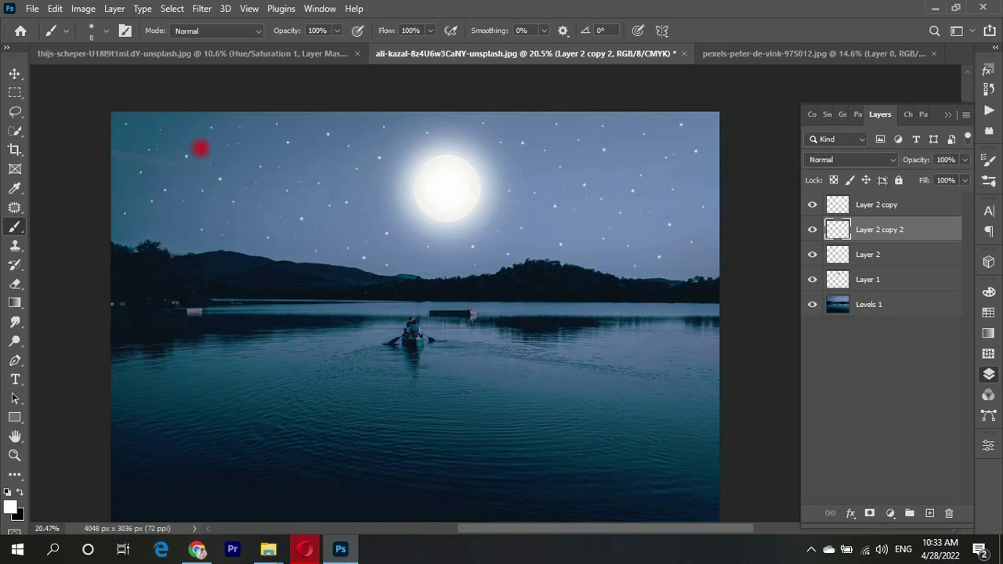
left_click(284, 221, "shift")
Step: Fade the shooting star's upper end and tail with a small eraser
scroll(235, 188, "up", 3)
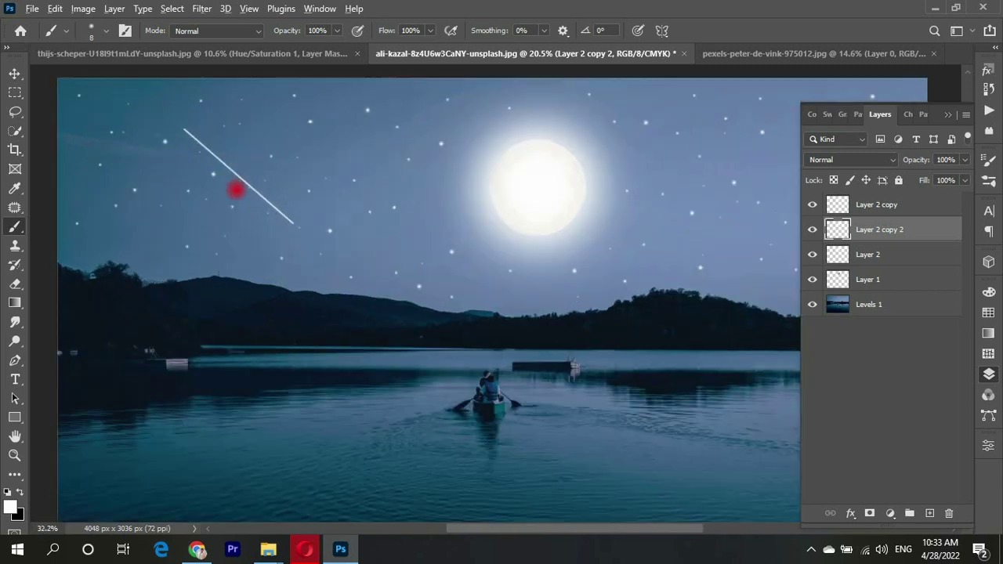
scroll(236, 189, "up", 2)
scroll(236, 189, "up", 2)
left_click(15, 284)
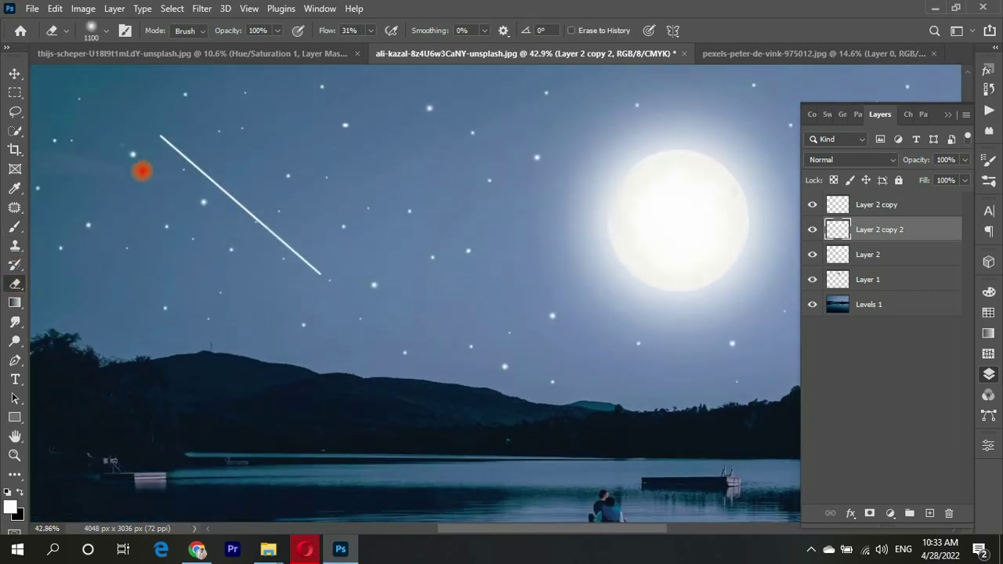
key("bracketleft")
key("bracketleft")
key("bracketleft")
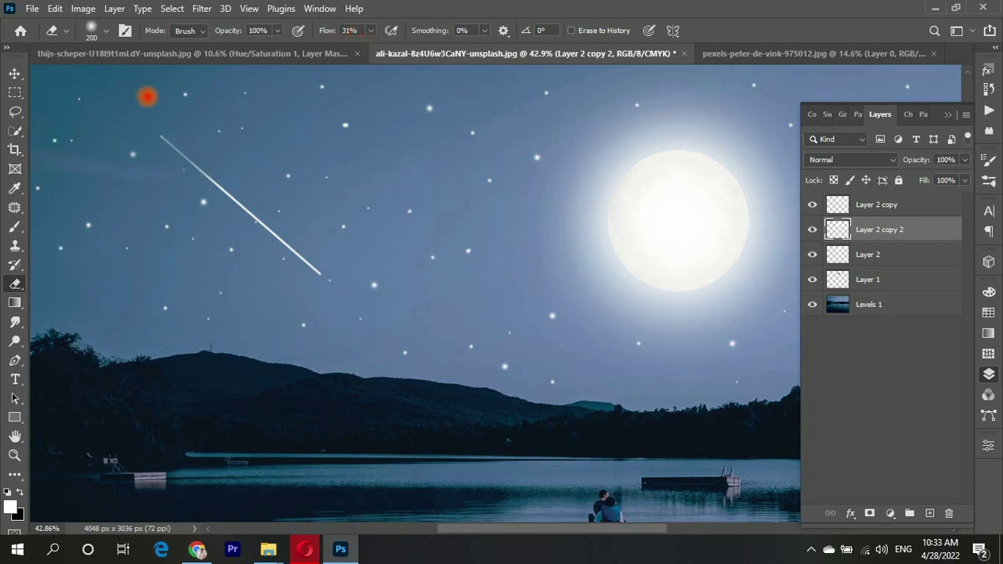
mouse_move(161, 138)
left_mouse_down()
mouse_move(217, 174)
mouse_move(261, 244)
left_mouse_up()
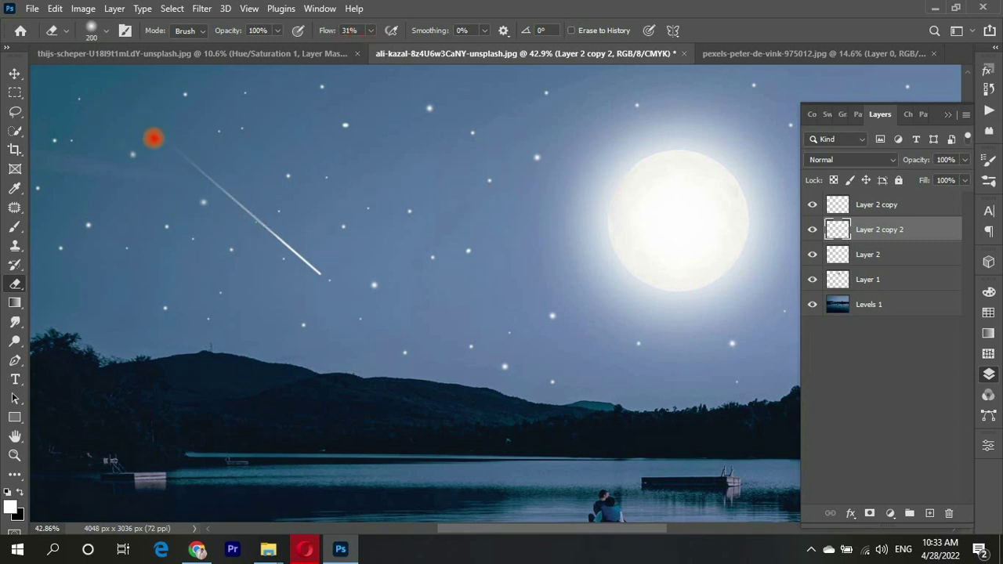
mouse_move(152, 139)
left_mouse_down()
mouse_move(228, 197)
mouse_move(254, 233)
mouse_move(324, 268)
mouse_move(44, 399)
left_mouse_up()
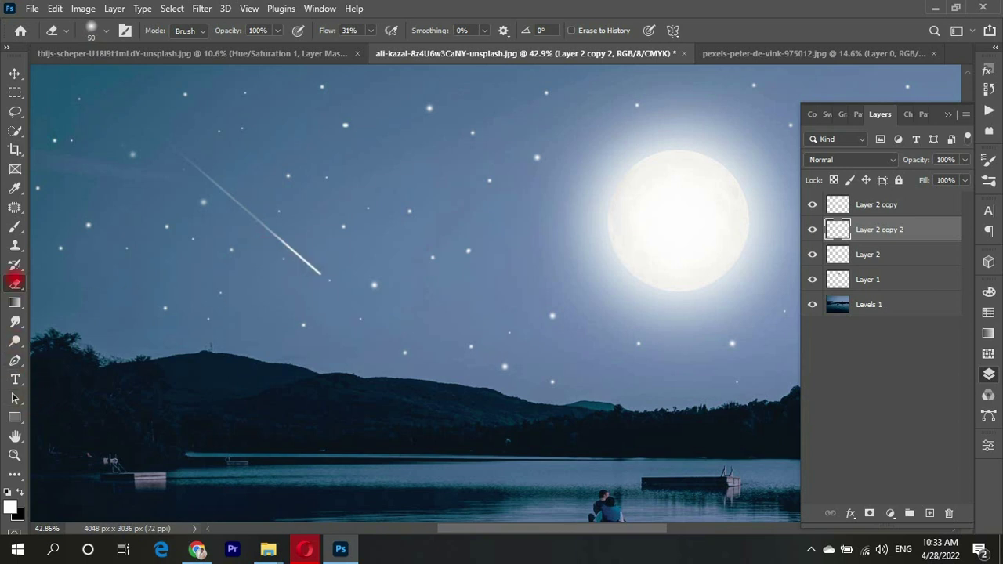
left_click(15, 227)
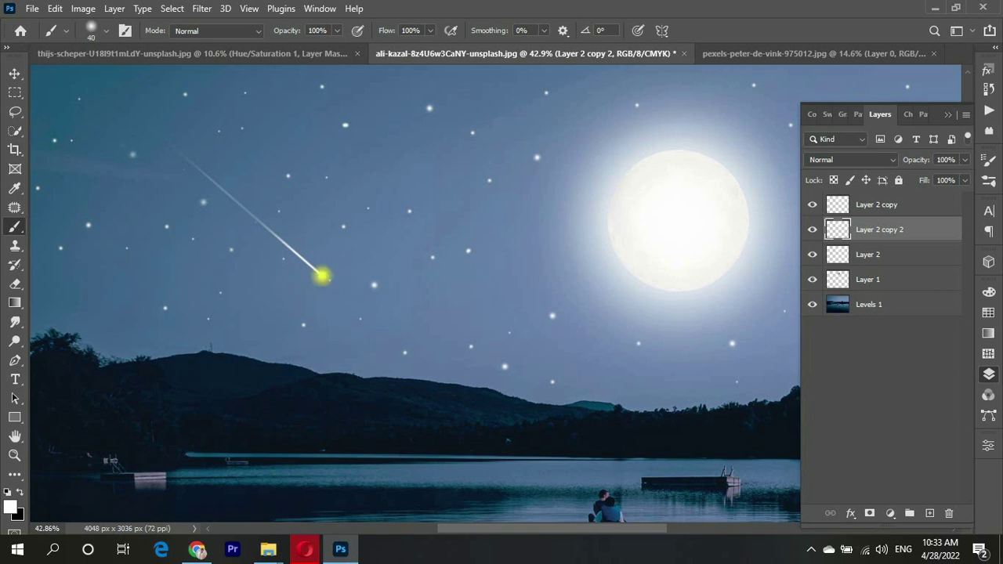
scroll(325, 288, "down", 5)
scroll(481, 259, "down", 3)
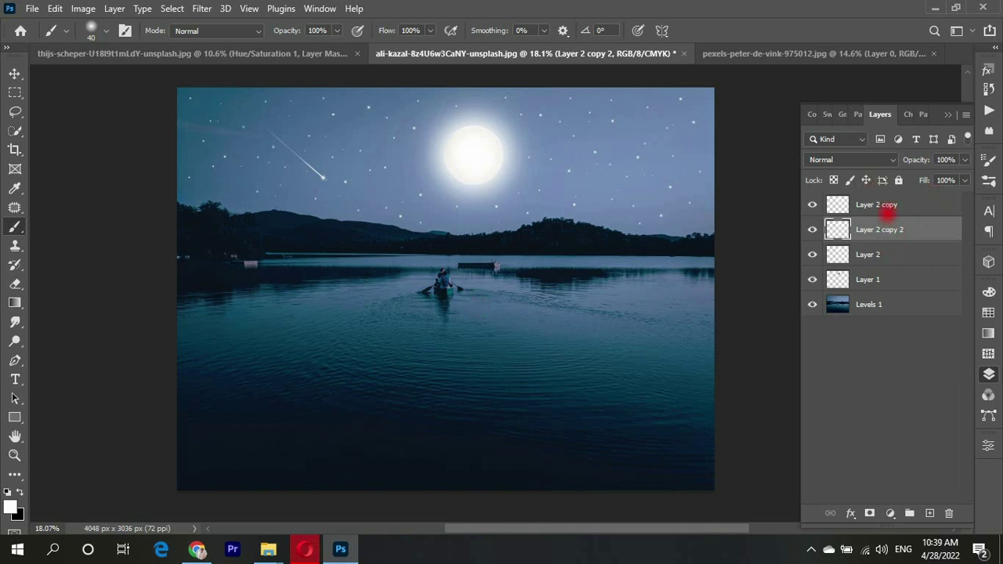
Step: Duplicate the four moon and star layers and flip the copies vertically
left_click(883, 206)
left_click(888, 279, "shift")
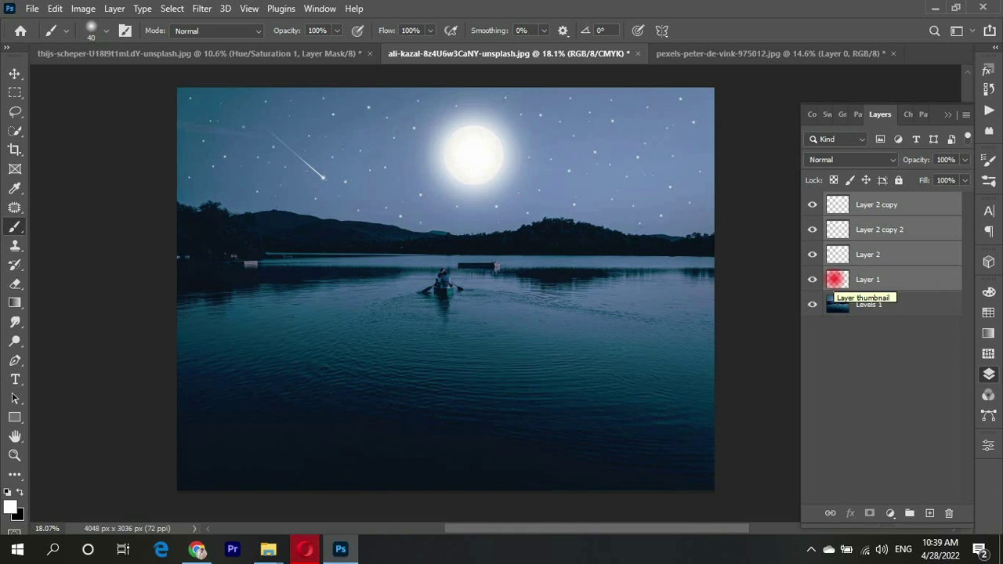
key("ctrl+j")
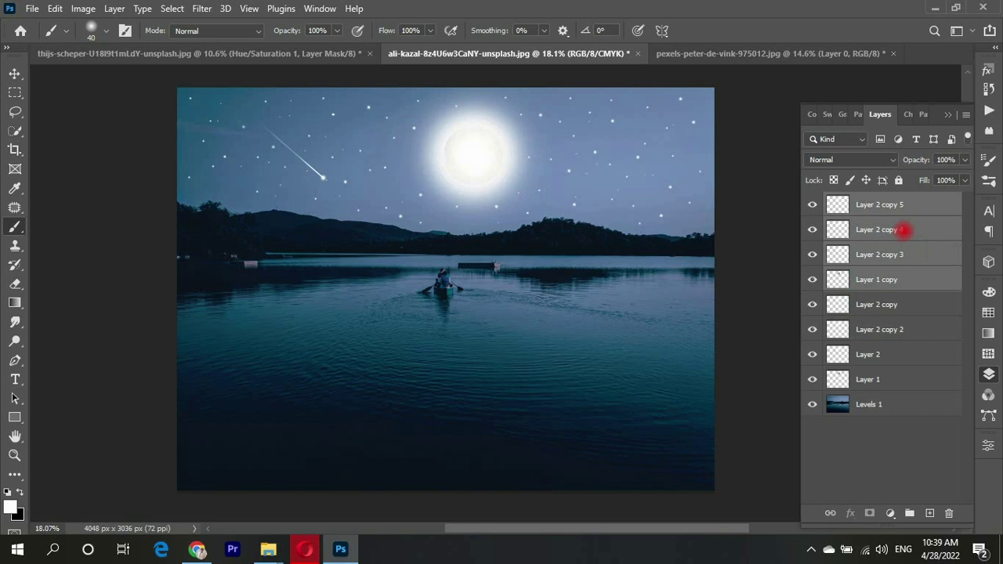
key("ctrl+t")
right_click(590, 138)
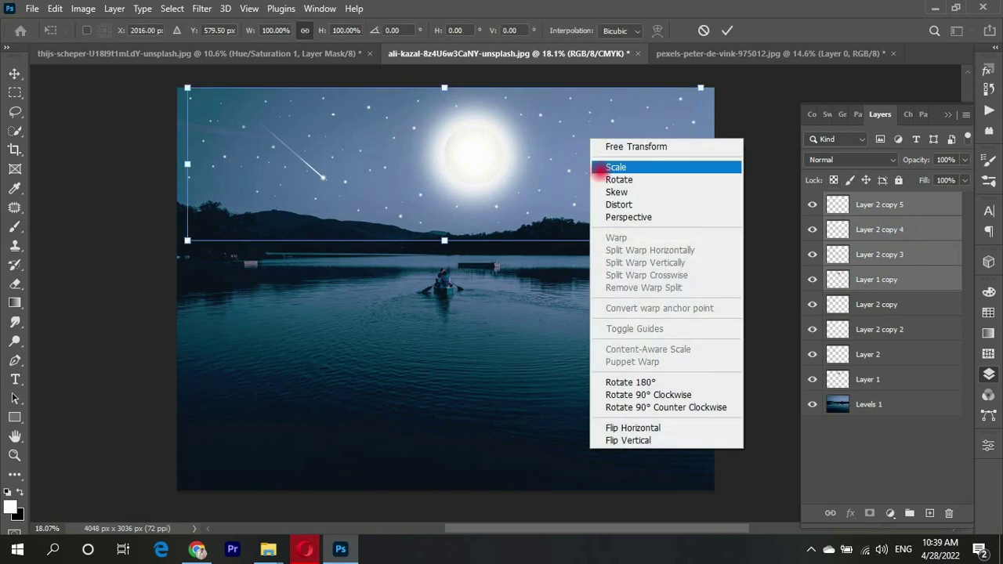
left_click(627, 440)
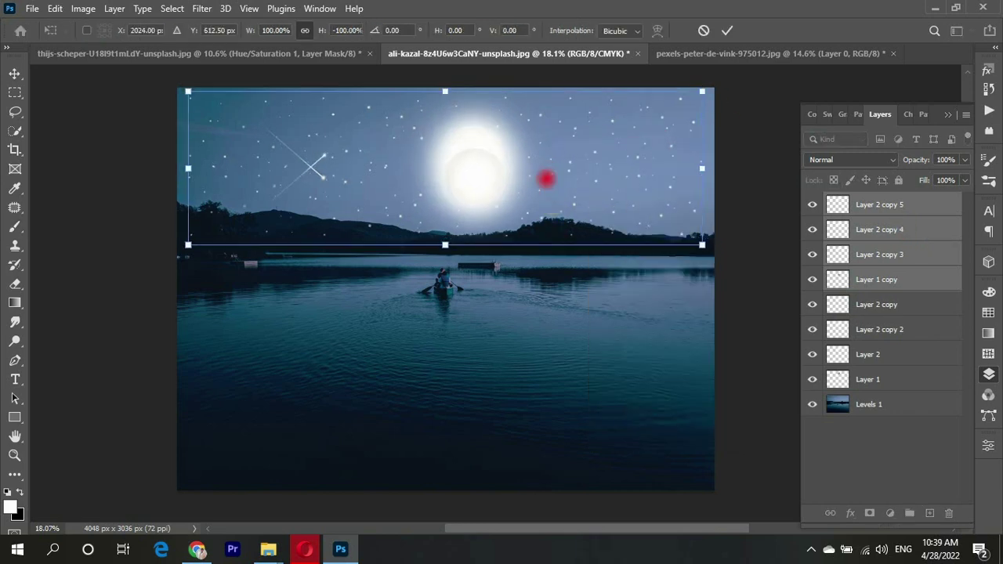
Step: Move the flipped copy down onto the lake and stretch it to both edges
mouse_move(546, 179)
left_mouse_down()
mouse_move(477, 389)
mouse_move(466, 398)
mouse_move(468, 389)
mouse_move(479, 390)
mouse_move(478, 416)
left_mouse_up()
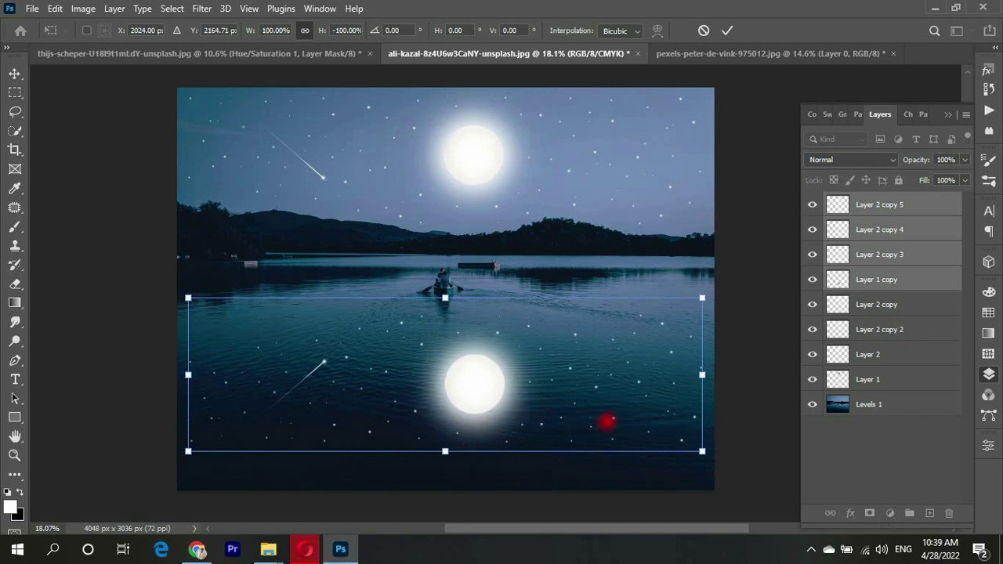
left_click_drag(703, 375, 714, 375)
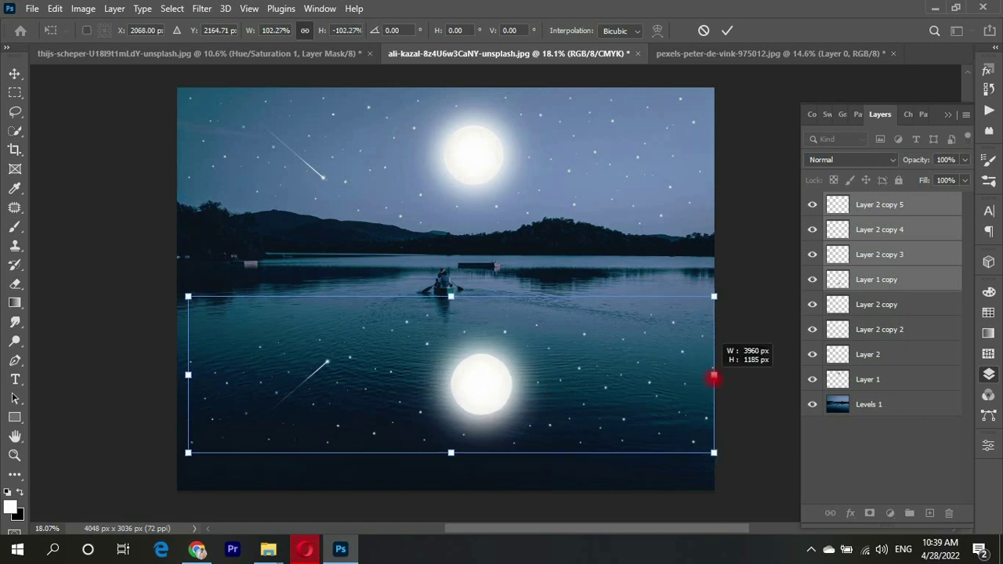
left_click_drag(188, 374, 178, 374)
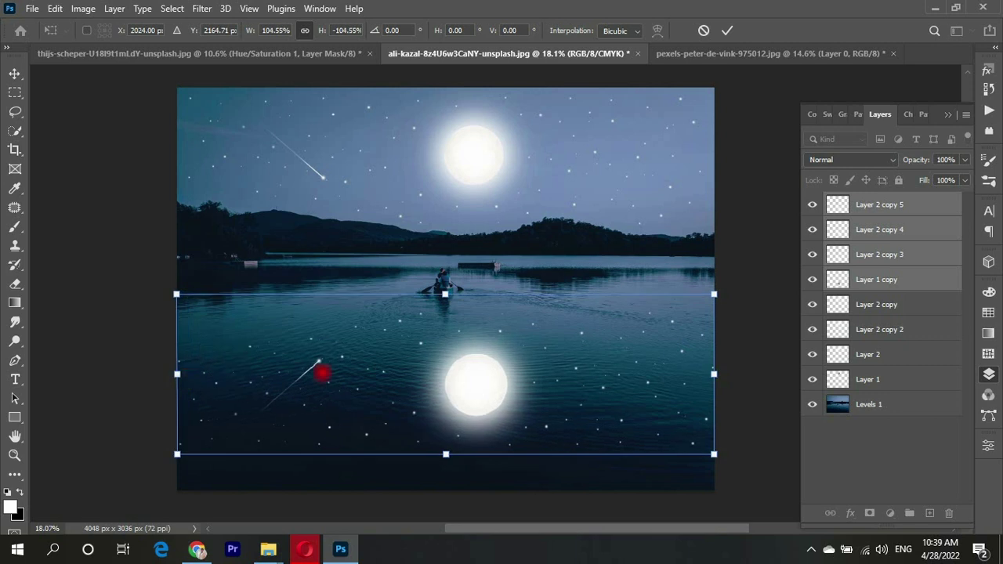
key("Return")
Step: Select only the reflected stars layer, Layer 2 copy 4, with the Move tool
key("b")
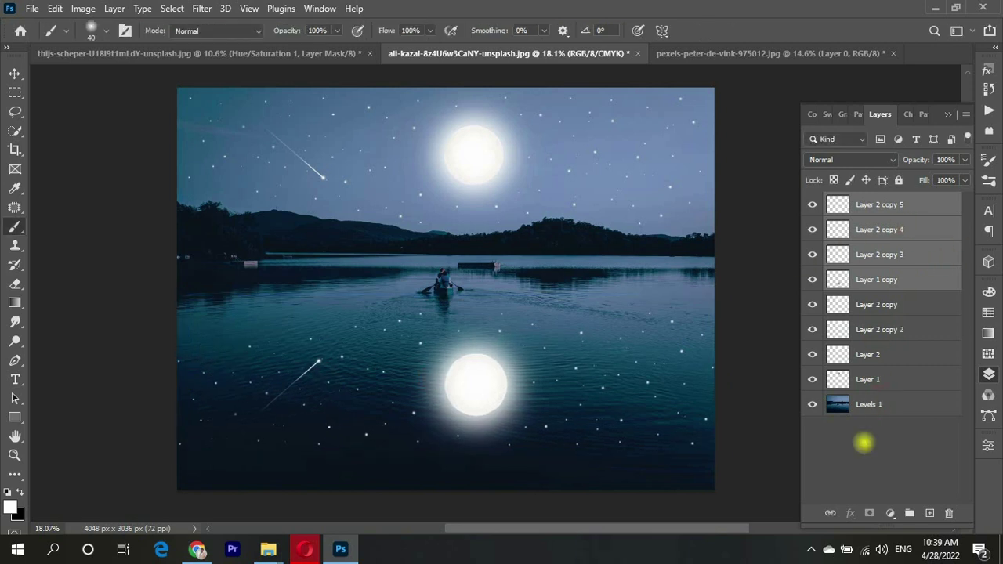
left_click(864, 442)
left_click(473, 384)
key("v")
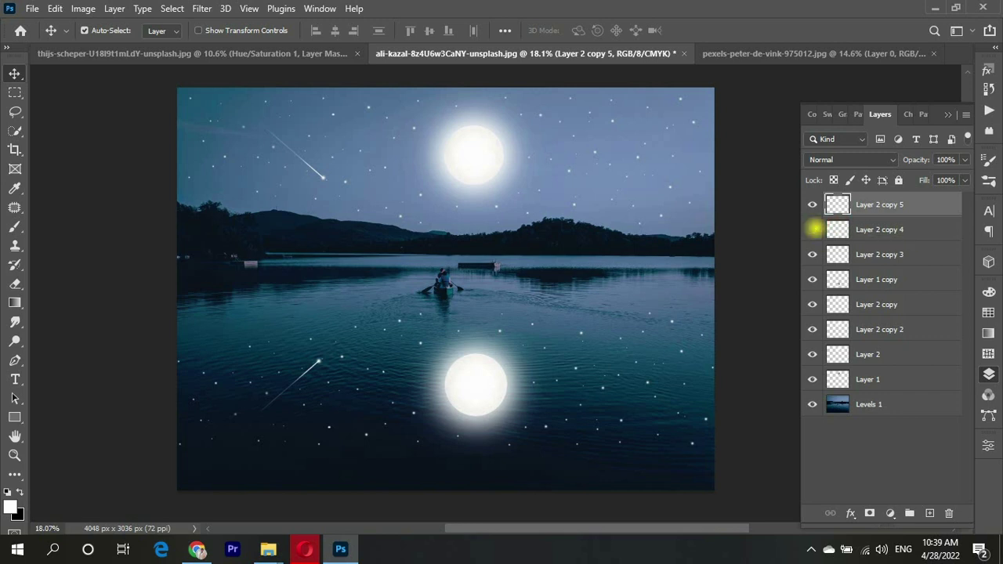
left_click(902, 230)
Step: Try enlarging and repositioning the reflected stars over the lake, then undo that transform
key("ctrl+t")
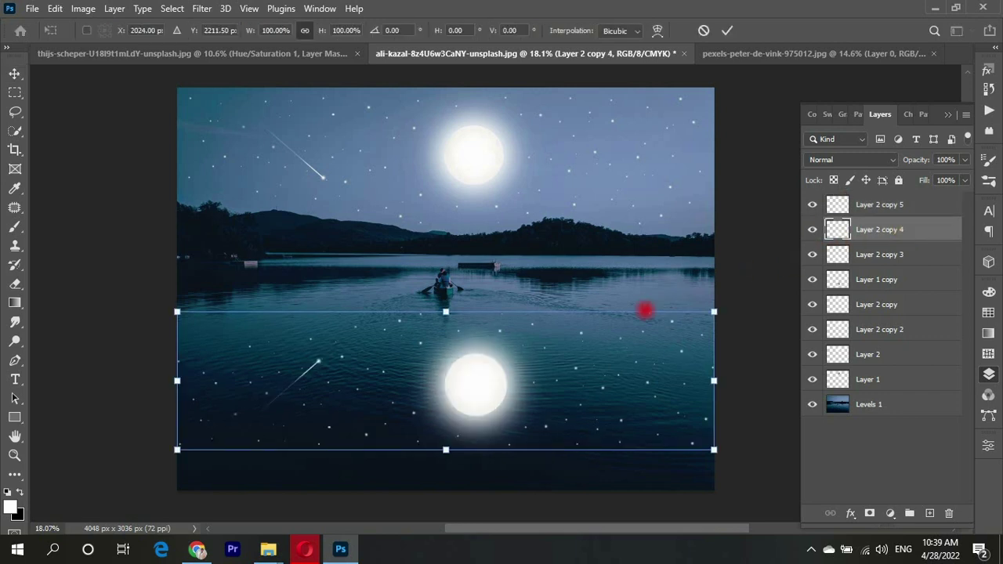
left_click_drag(447, 452, 455, 495)
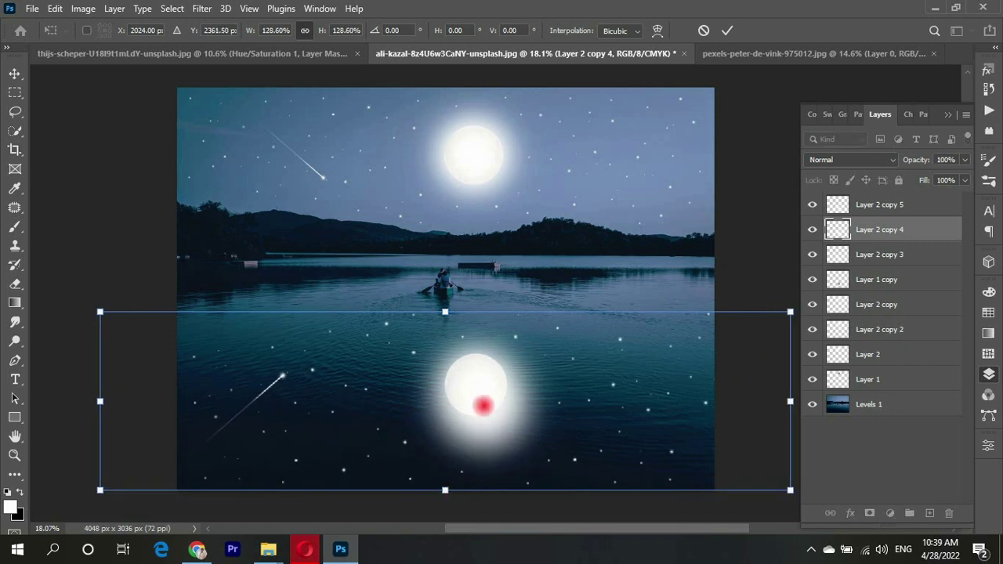
left_click_drag(560, 376, 573, 345)
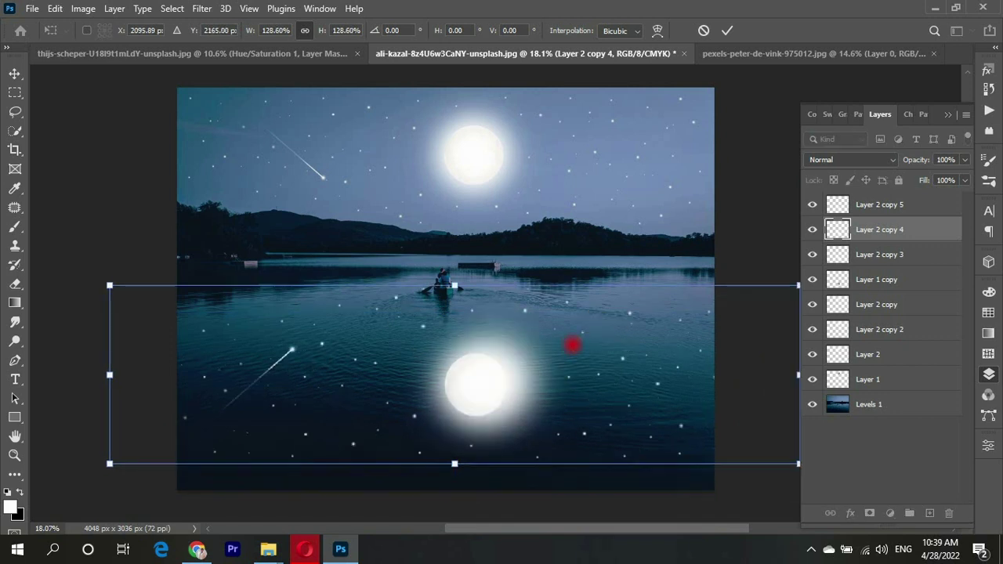
left_click_drag(454, 466, 454, 491)
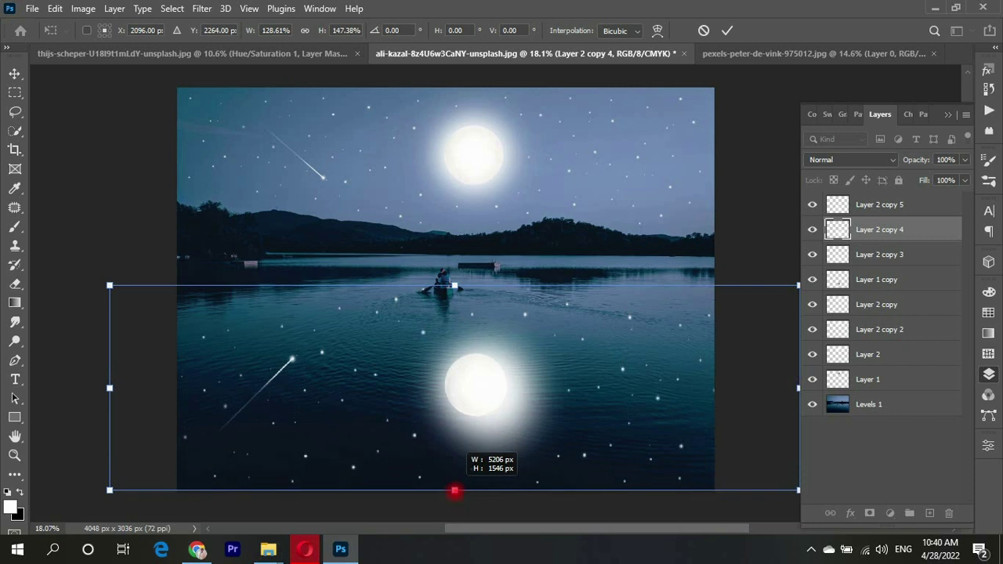
left_click_drag(559, 358, 573, 293)
key("Return")
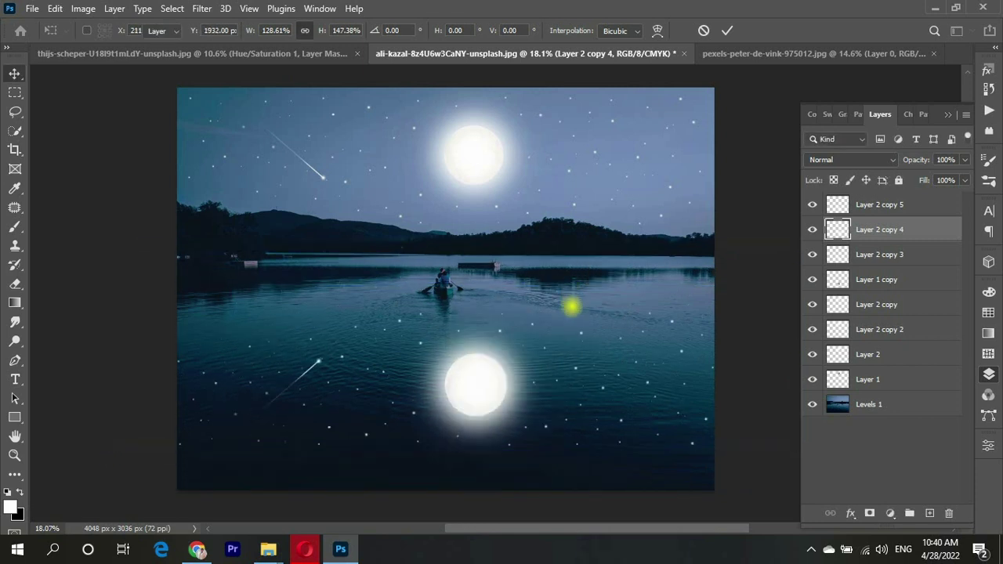
key("ctrl+z")
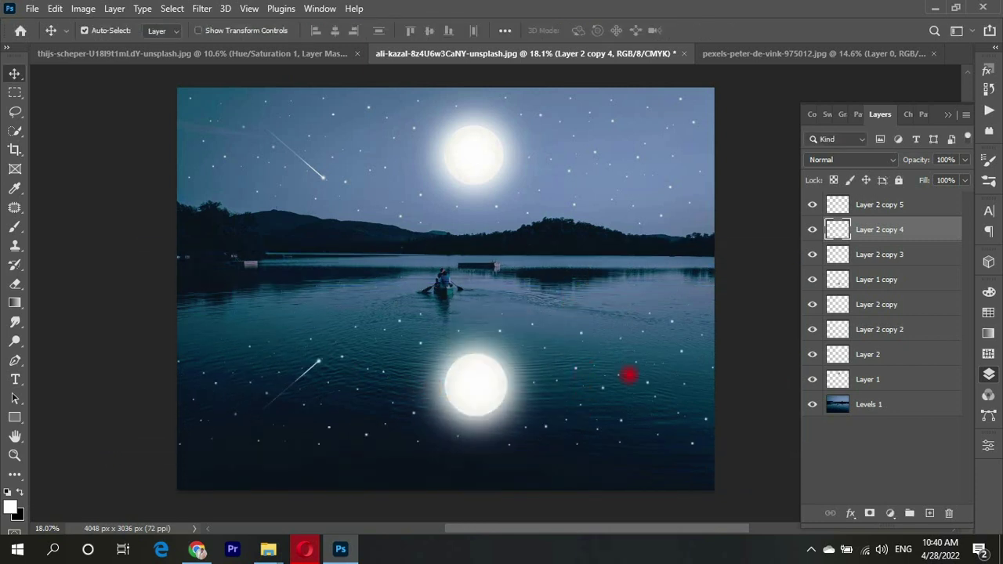
Step: Stretch the reflected stars from the shoreline to the bottom and fade them to 14% opacity
key("ctrl+t")
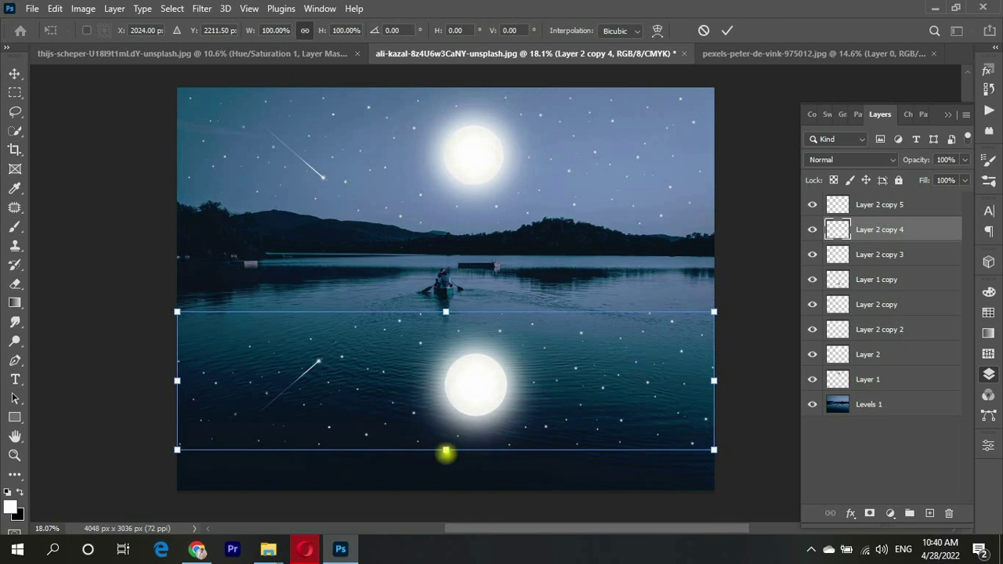
left_click_drag(445, 452, 445, 489)
left_click_drag(445, 312, 464, 251)
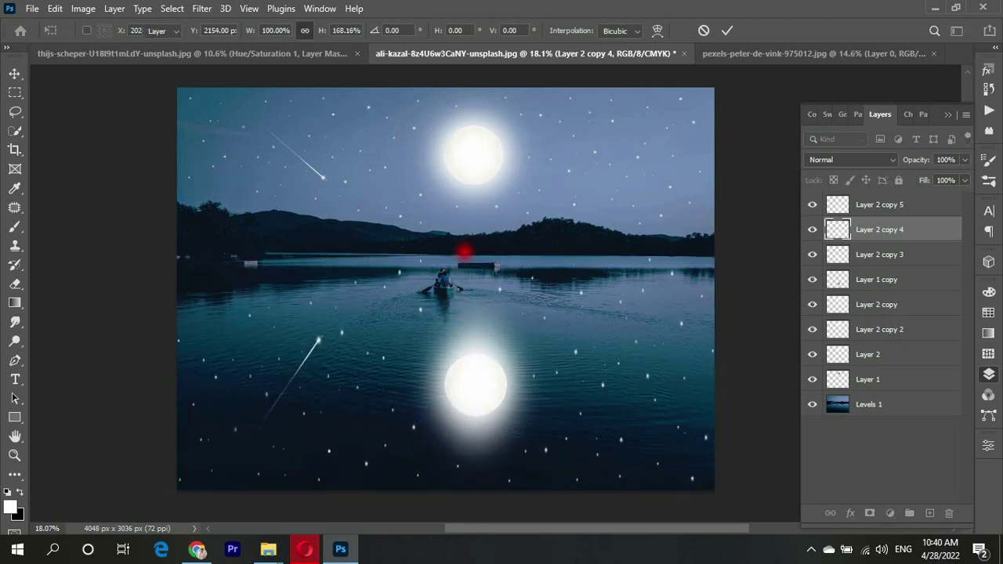
key("Return")
left_click_drag(965, 159, 905, 177)
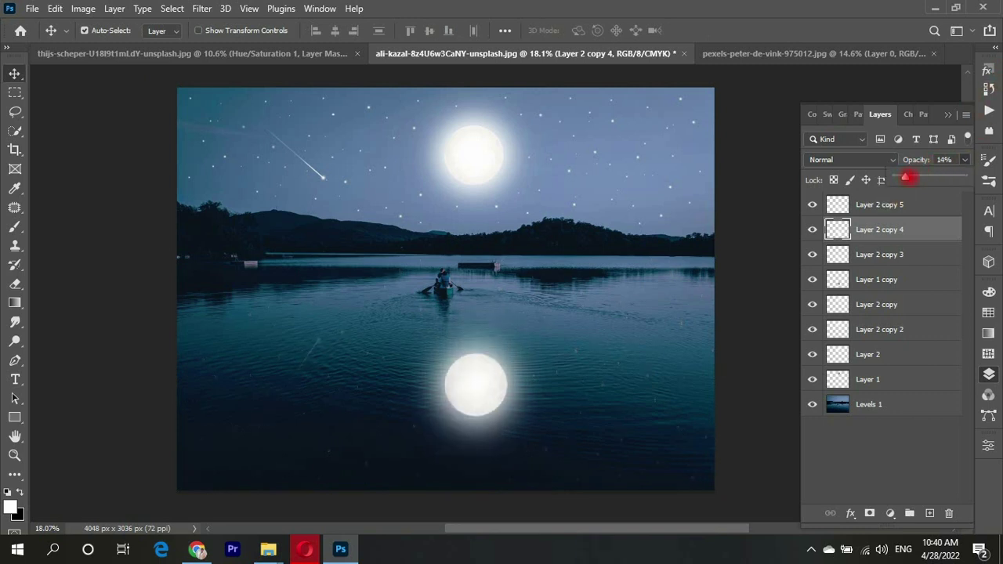
left_click(172, 9)
mouse_move(201, 9)
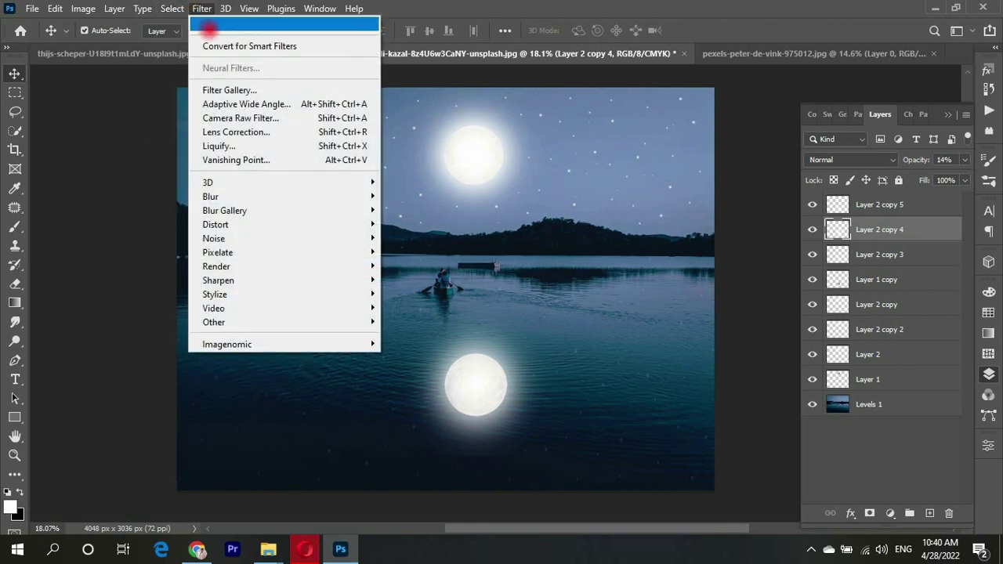
mouse_move(210, 197)
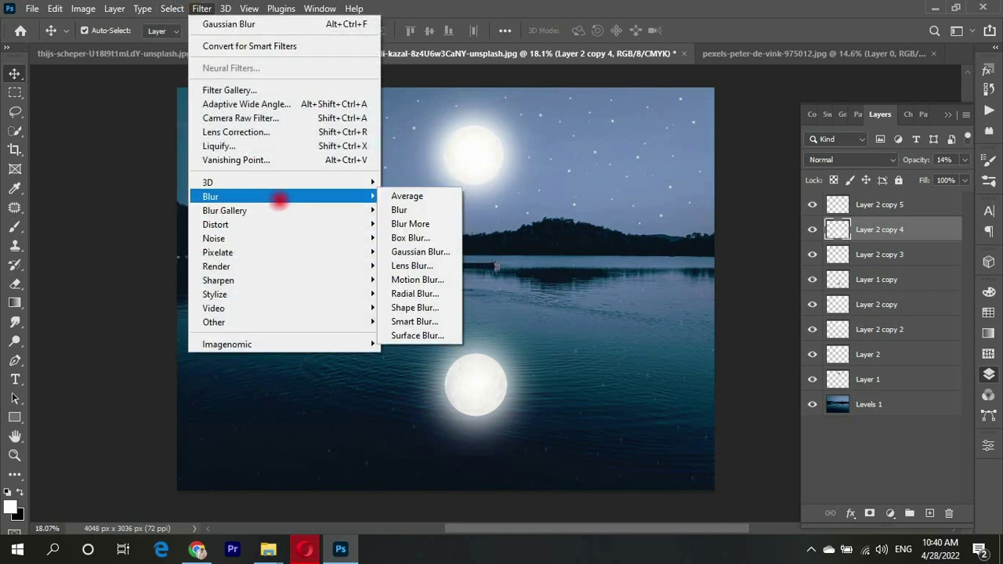
Step: Blur Layer 2 copy 4's reflected stars with a 6.6 px Gaussian Blur and raise opacity to 26%
left_click(423, 253)
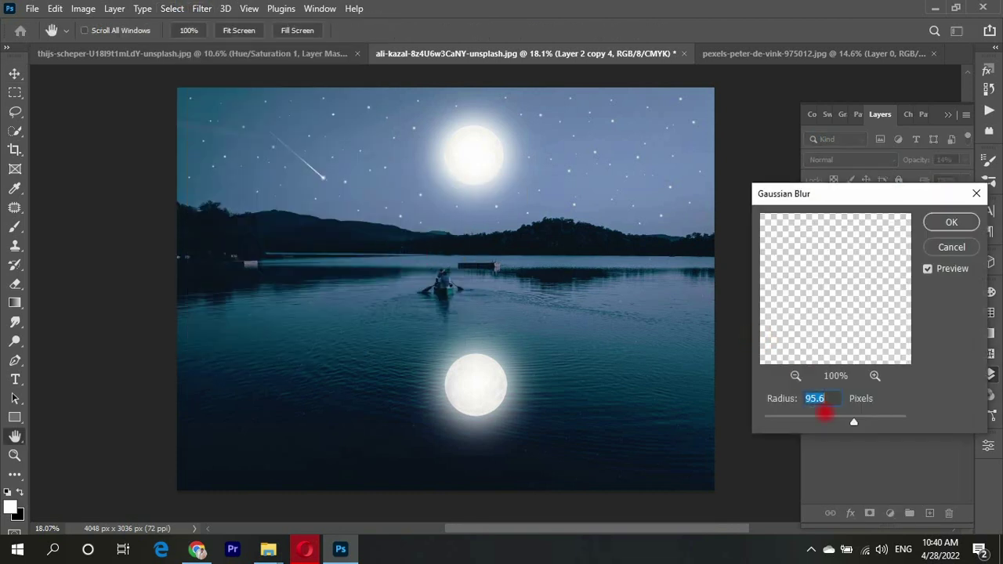
left_click_drag(825, 413, 808, 419)
left_click(951, 223)
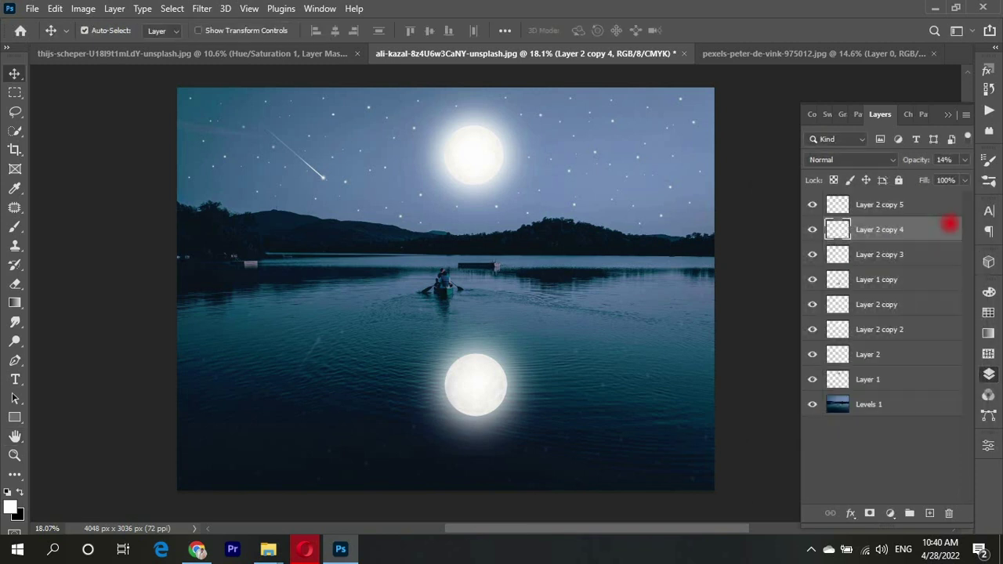
left_click(965, 160)
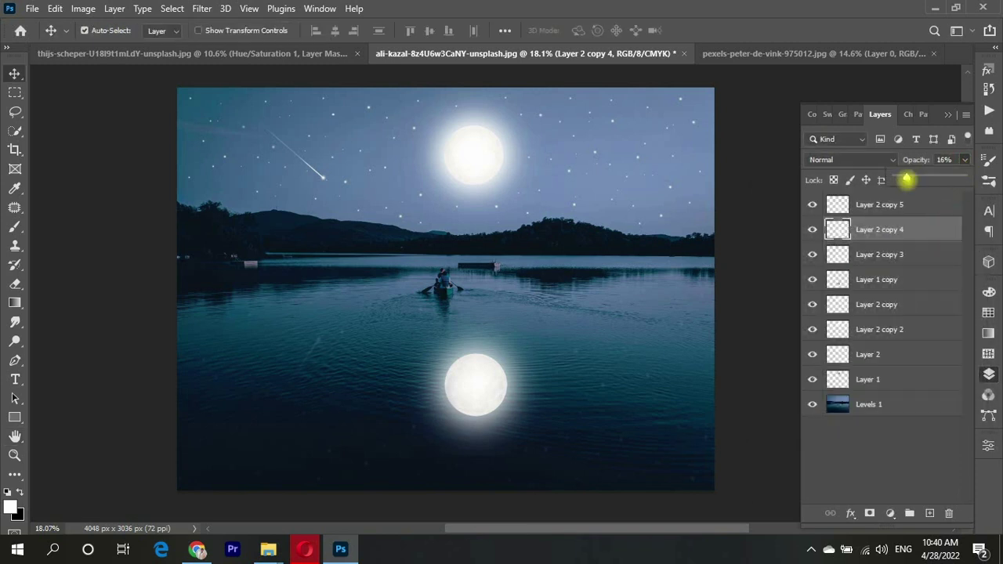
left_click_drag(907, 178, 912, 179)
left_click(172, 8)
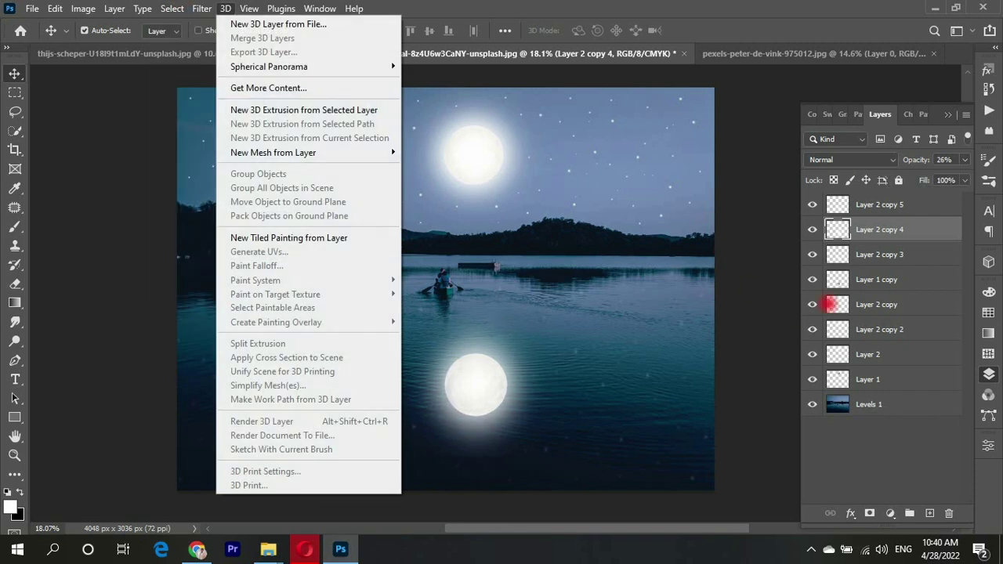
Step: Compare the reflection layers' visibility, then select Layer 2 copy 5, Layer 2 copy 3 and Layer 1 copy
left_click(815, 254)
left_click(812, 254)
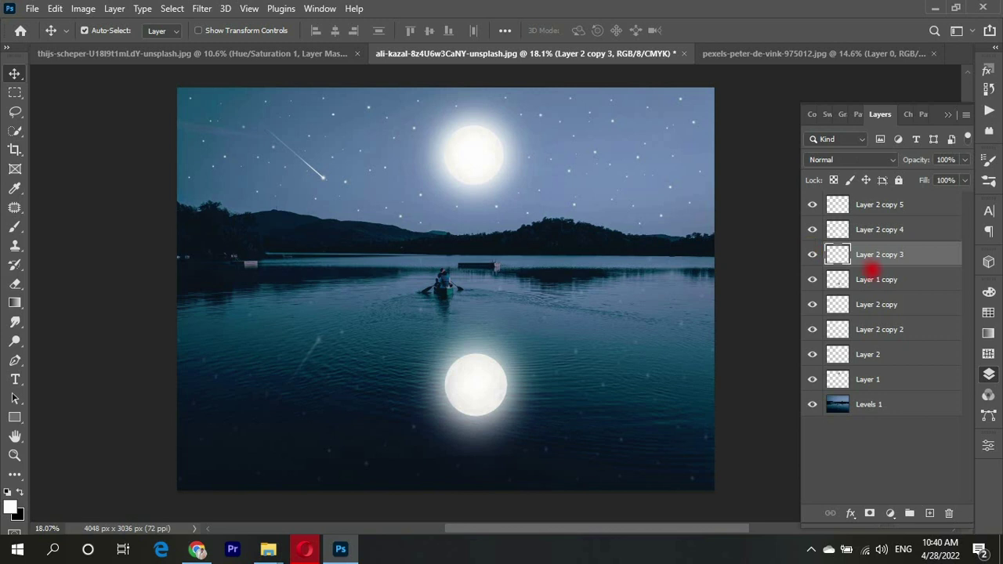
left_click(812, 204)
left_click(869, 205)
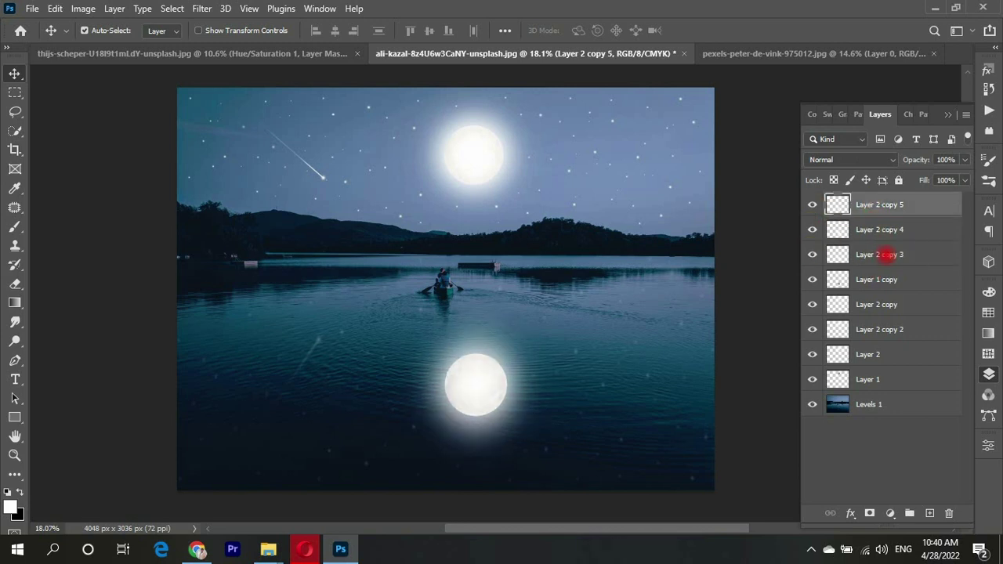
left_click(886, 254, "shift")
left_click(884, 279, "shift")
left_click(864, 230, "ctrl")
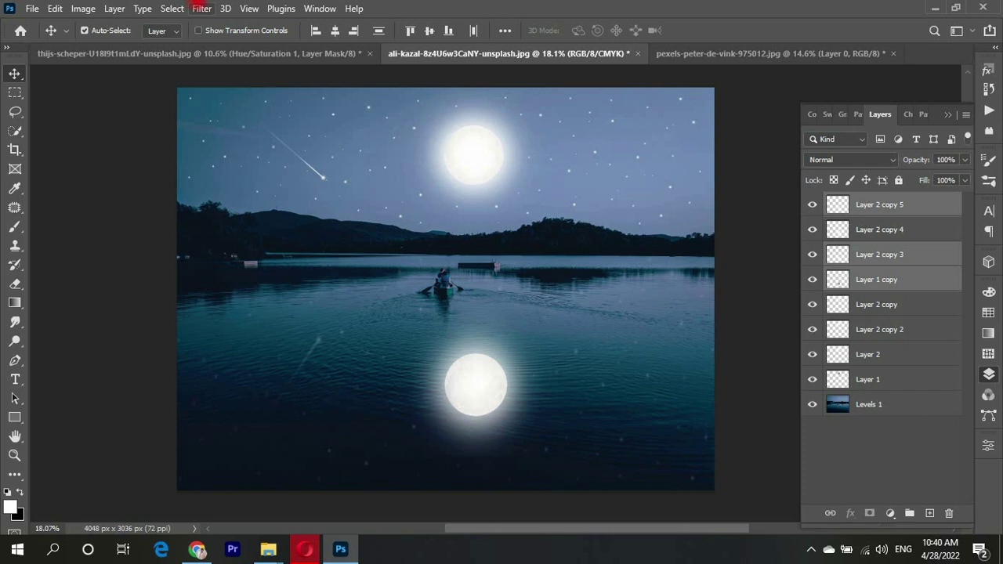
Step: Merge the three selected reflection layers into Layer 2 copy 5 with Ctrl+E
left_click(201, 8)
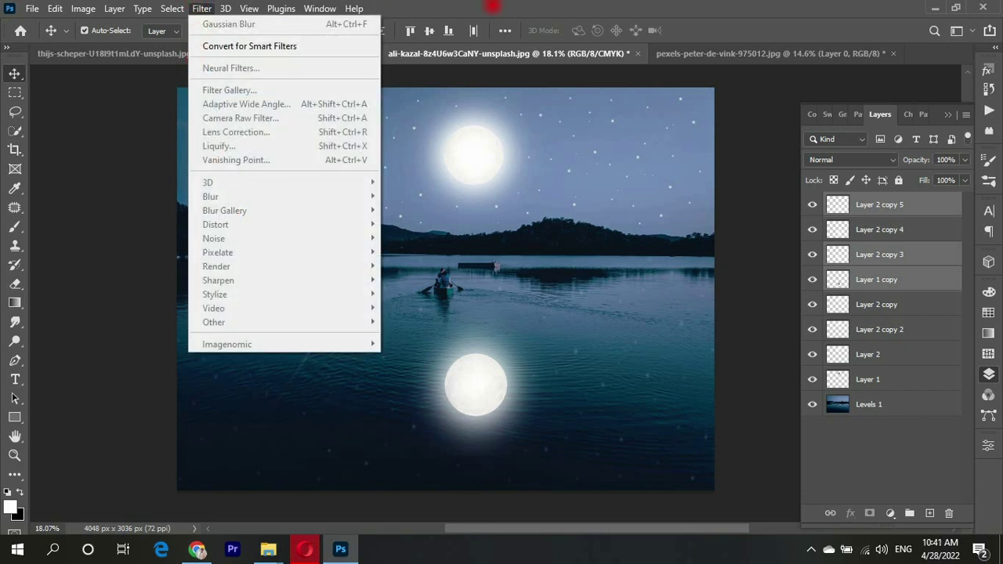
key("Escape")
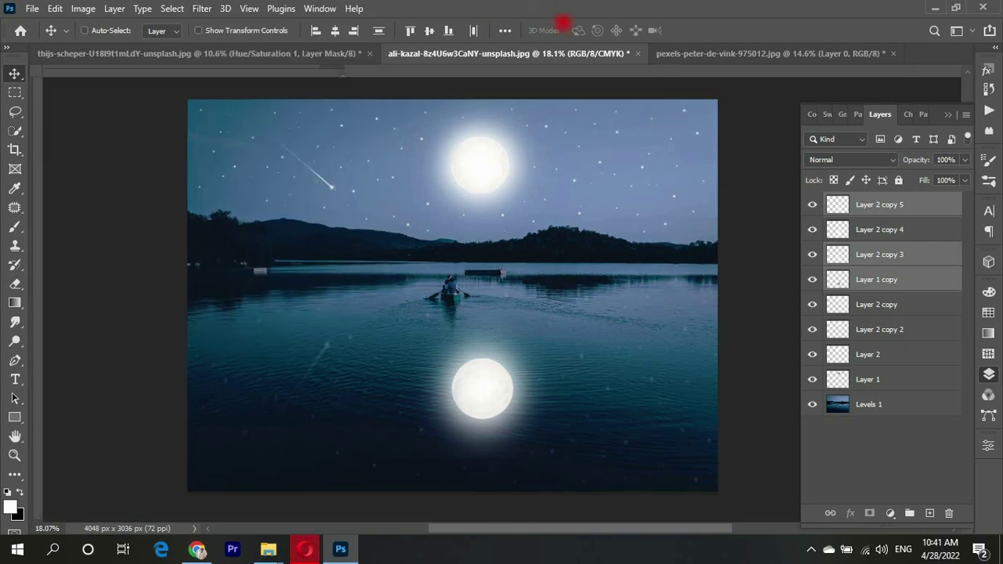
key("ctrl+r")
key("ctrl+e")
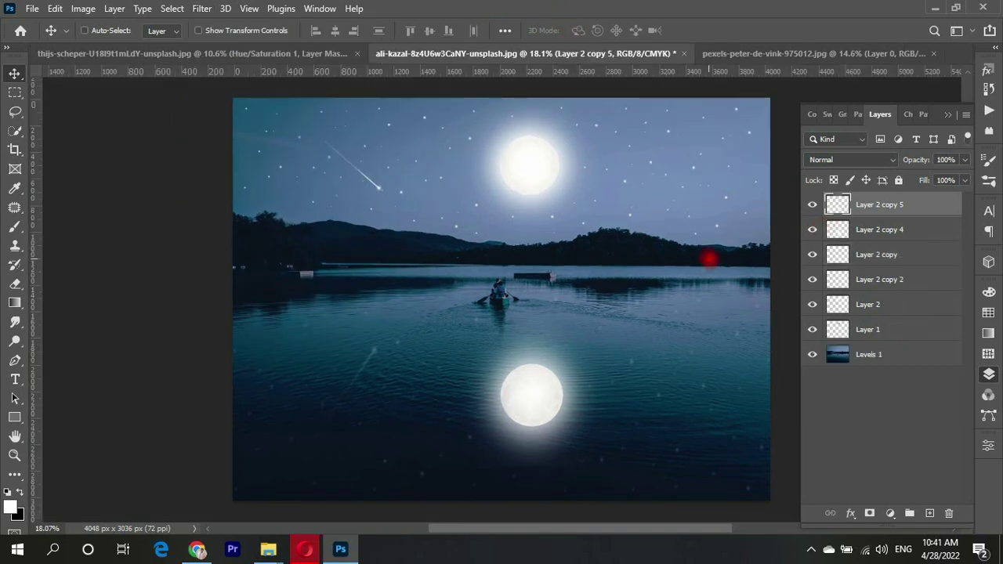
key("ctrl+r")
Step: Apply an 85 px Motion Blur to the merged moon reflection and add empty Layer 3 on top
left_click(202, 8)
mouse_move(210, 196)
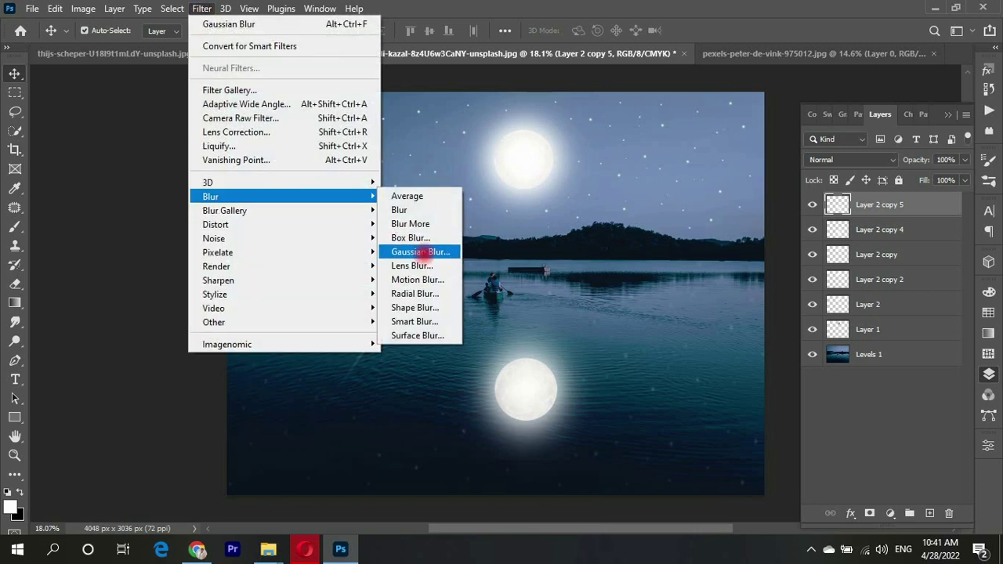
left_click(425, 282)
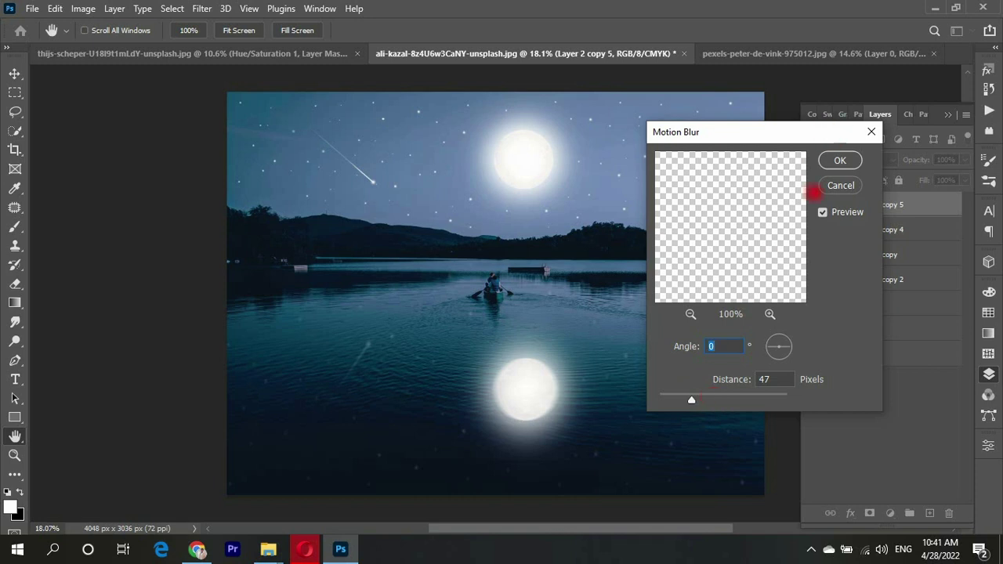
left_click_drag(693, 399, 700, 398)
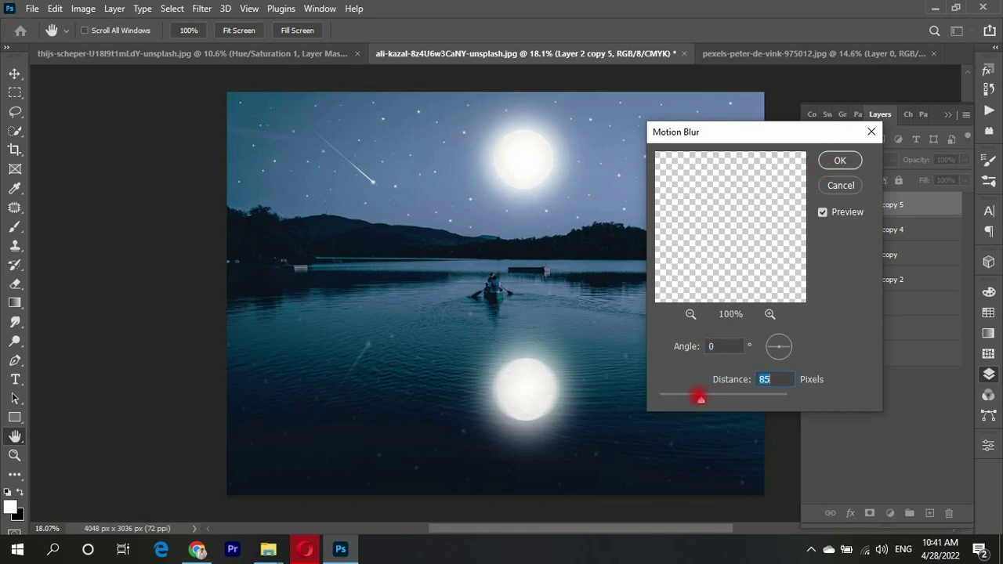
left_click(839, 160)
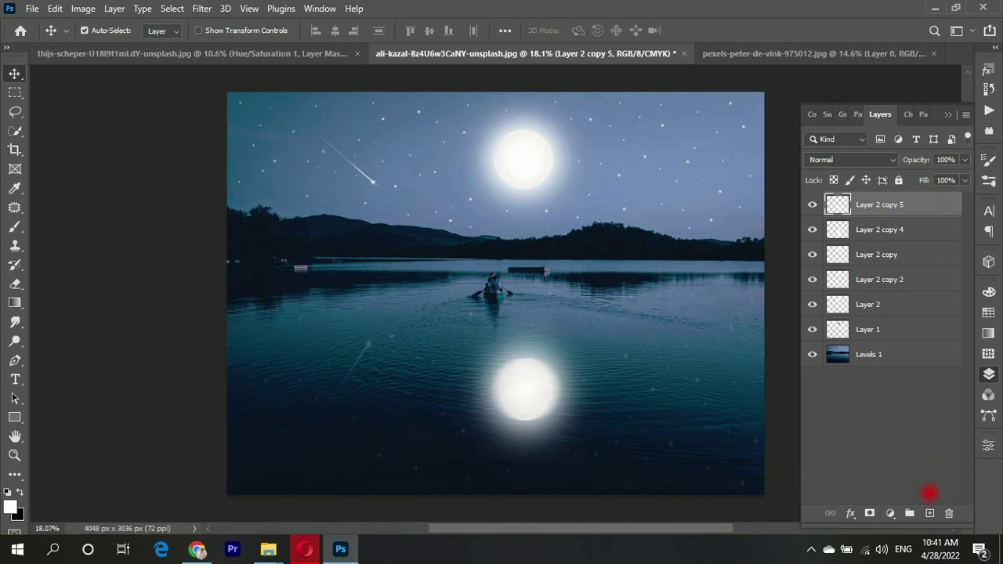
left_click(929, 513)
left_click(15, 226)
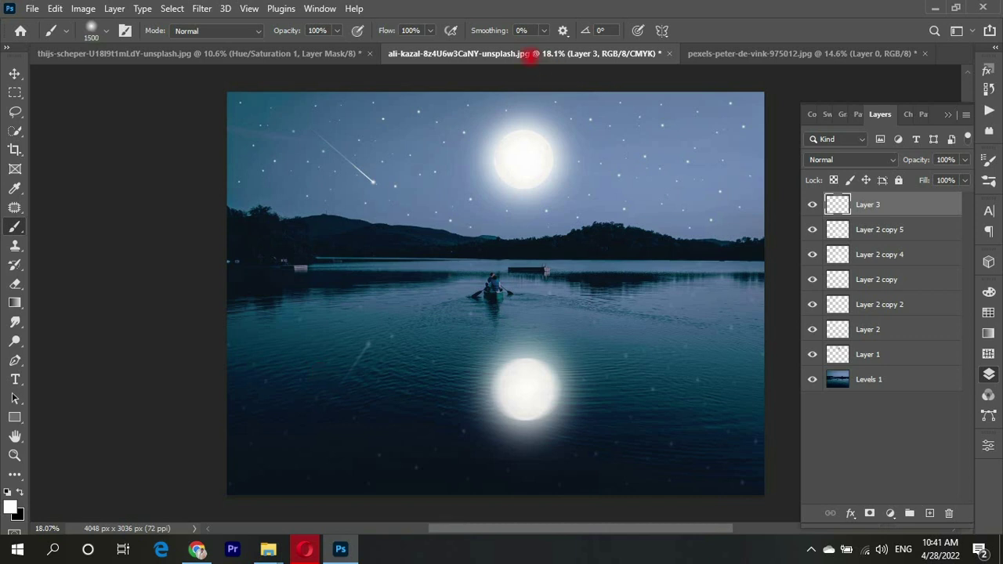
Step: Lower the brush flow and paint faint white haze over the lower water, then undo it
left_click_drag(429, 31, 370, 49)
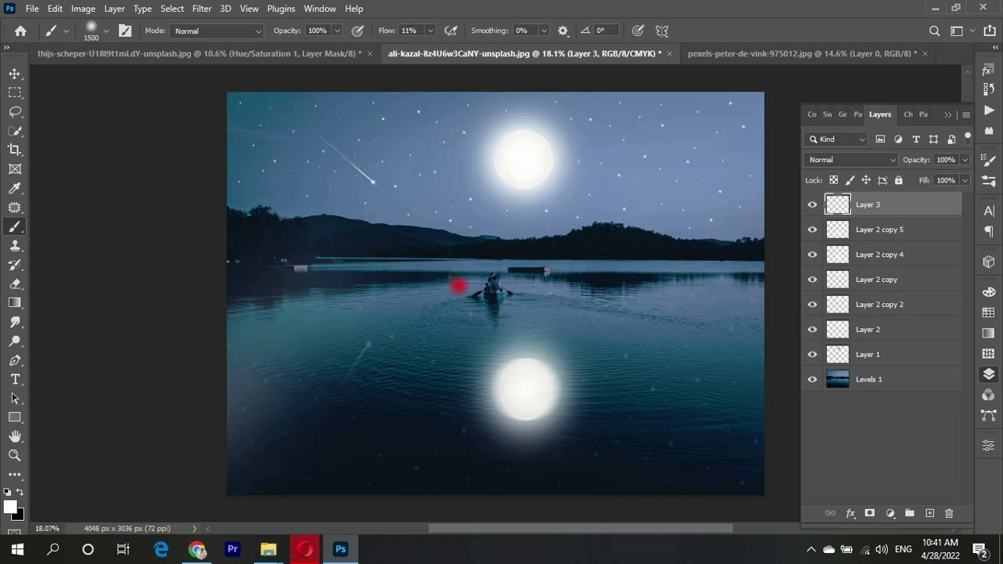
left_click(339, 497)
scroll(394, 374, "down", 3)
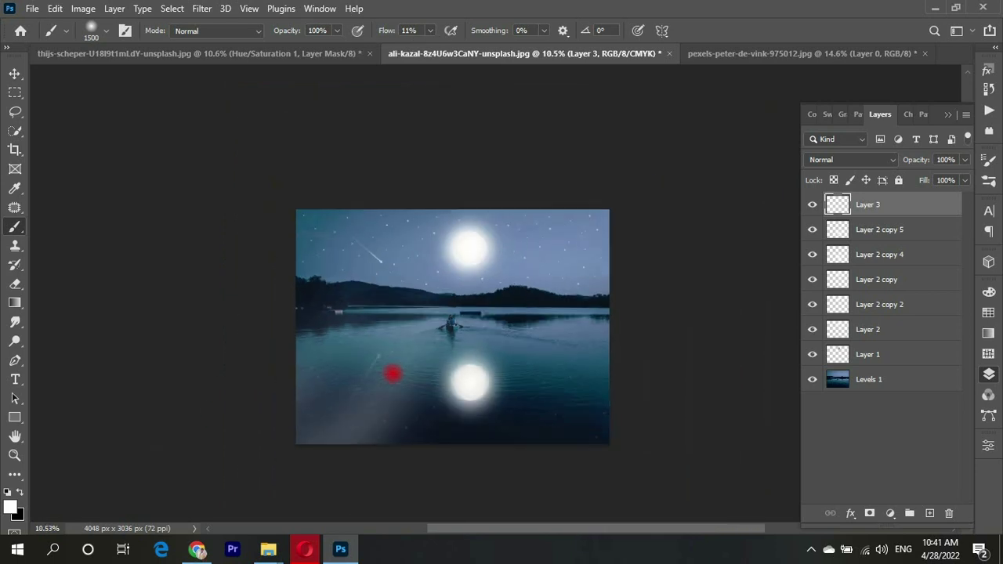
left_click_drag(510, 319, 493, 320)
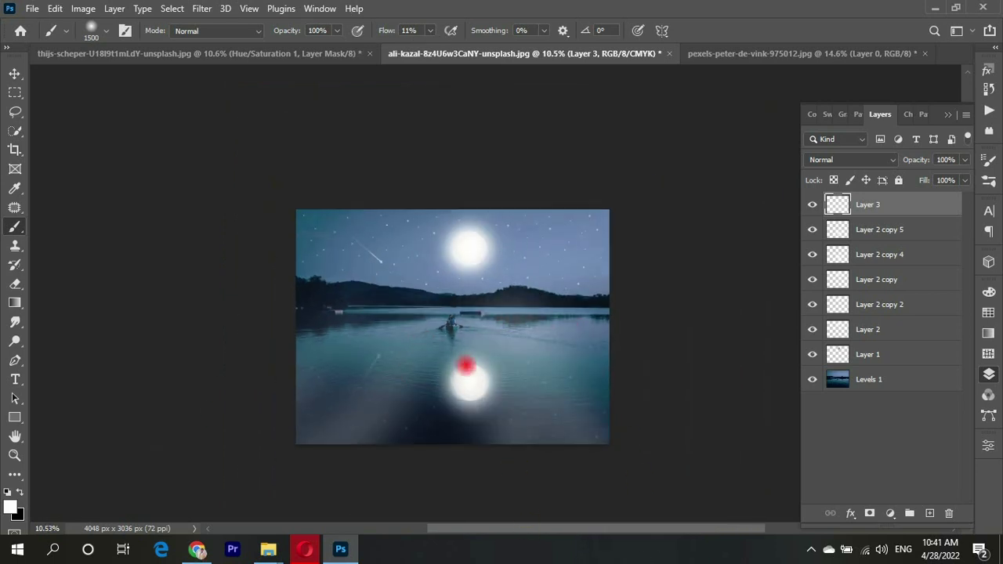
mouse_move(465, 365)
left_mouse_down()
mouse_move(377, 431)
mouse_move(542, 477)
left_mouse_up()
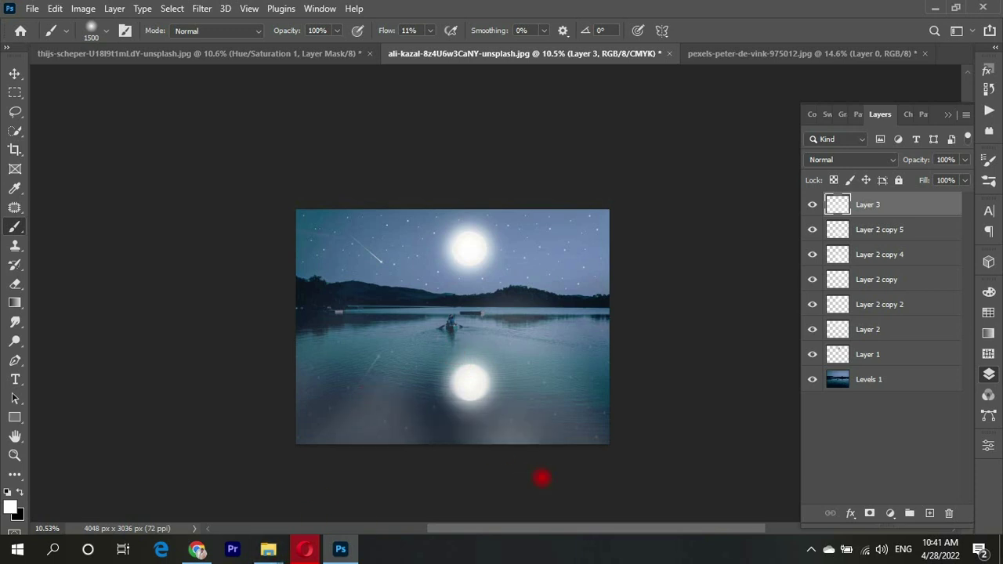
key("ctrl+z")
key("ctrl+z")
key("ctrl+z")
key("ctrl+z")
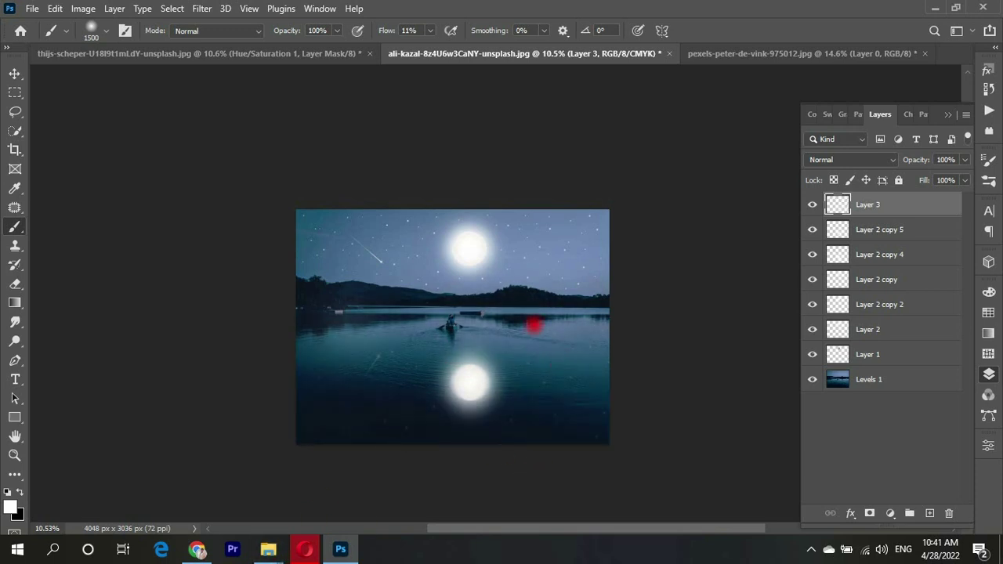
Step: With a 1700 px brush, paint white mist across the lower lake and fade Layer 3 to 45%
key("bracketright")
key("bracketright")
left_click_drag(544, 312, 632, 415)
left_click_drag(513, 319, 611, 470)
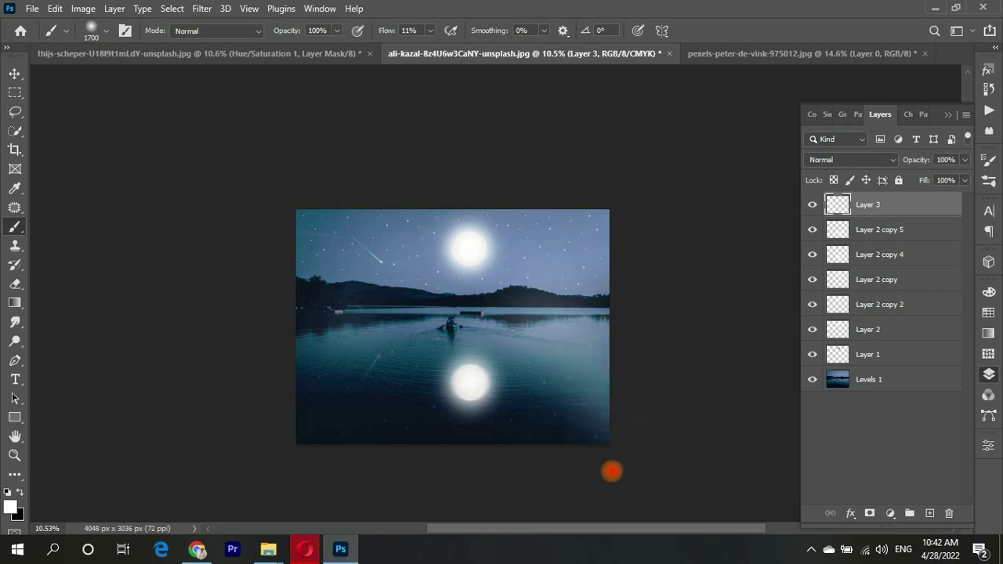
left_click_drag(472, 331, 399, 507)
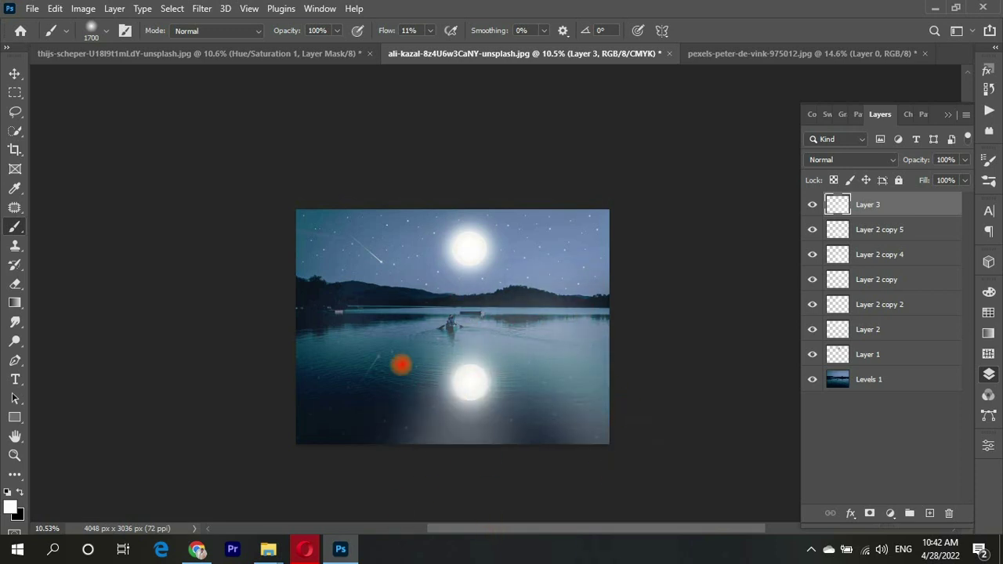
mouse_move(399, 363)
left_mouse_down()
mouse_move(419, 319)
mouse_move(235, 420)
mouse_move(416, 303)
mouse_move(201, 382)
left_mouse_up()
mouse_move(298, 380)
left_mouse_down()
mouse_move(347, 462)
mouse_move(472, 347)
mouse_move(567, 496)
left_mouse_up()
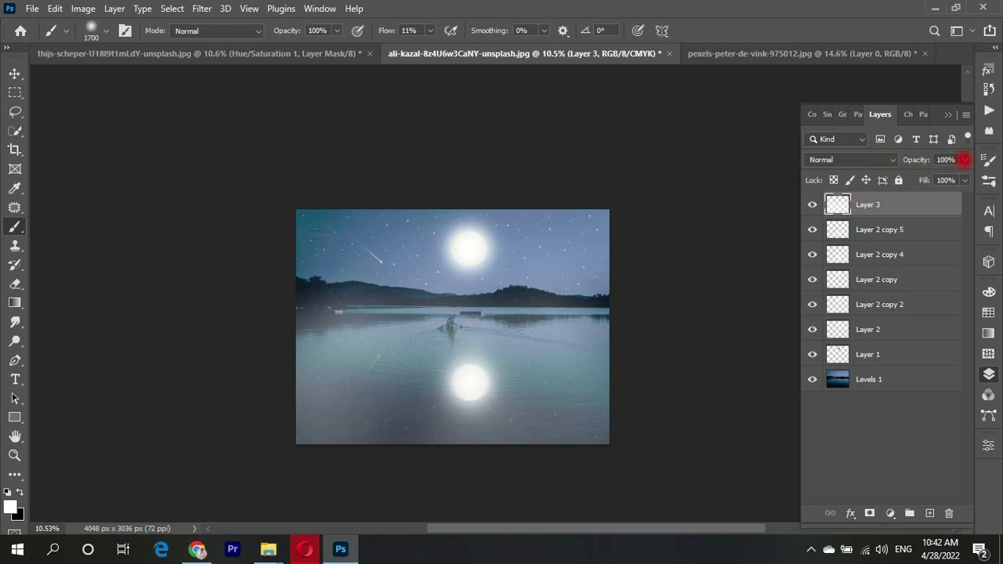
left_click_drag(963, 159, 928, 177)
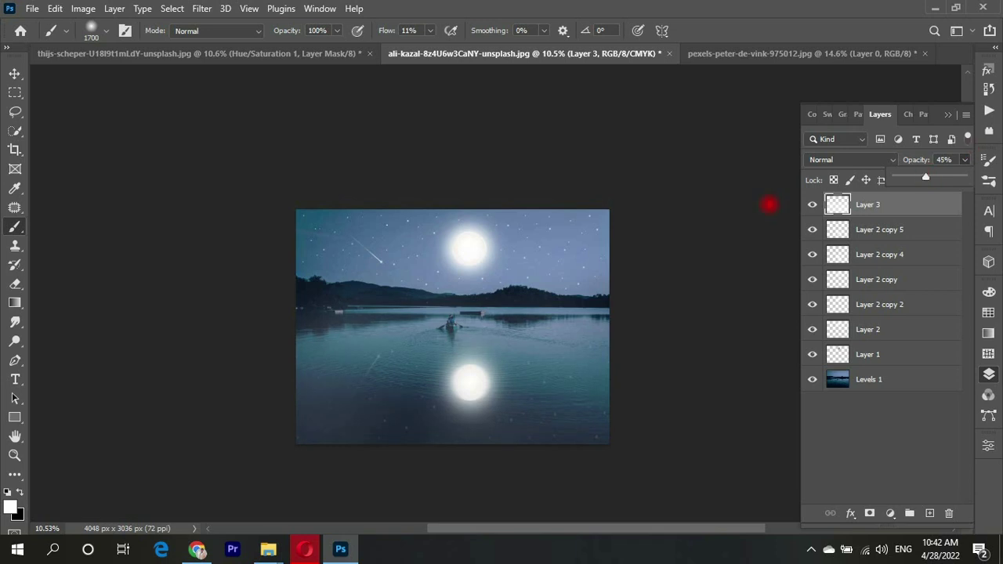
Step: Select the moon reflection layer, Layer 2 copy 5, and load the reflection and moon outlines
scroll(477, 348, "up", 1)
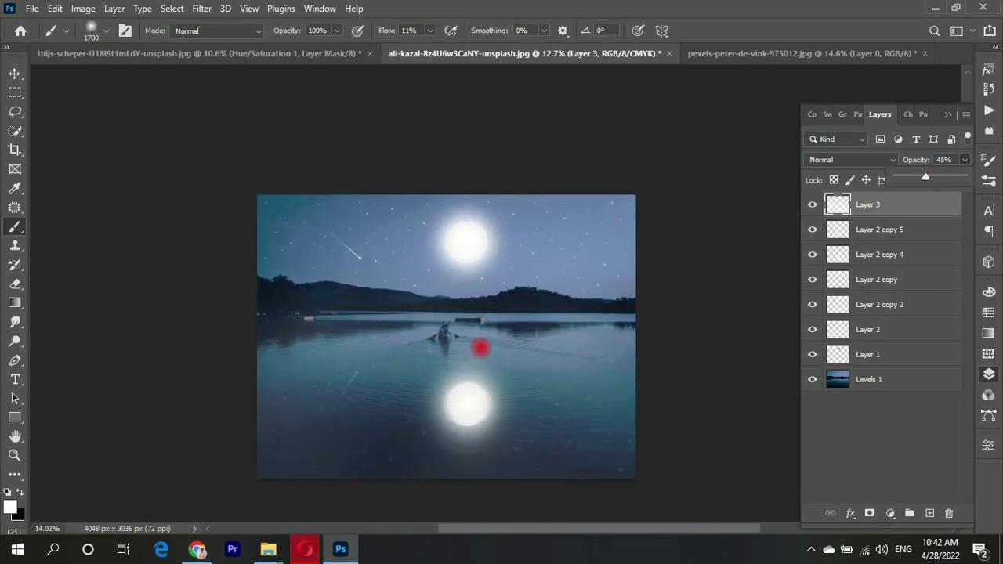
scroll(462, 345, "up", 2)
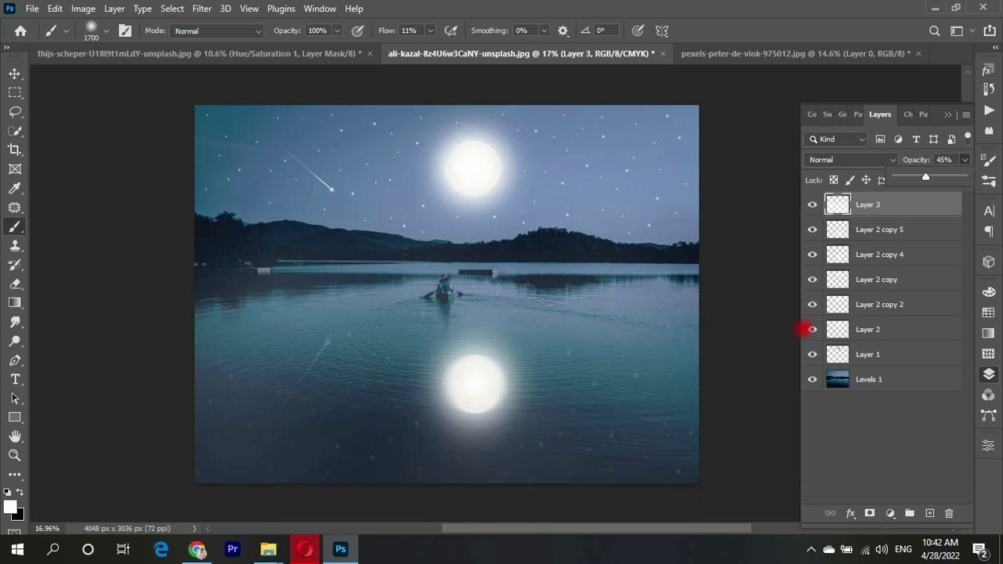
scroll(536, 335, "up", 2)
scroll(586, 324, "down", 2)
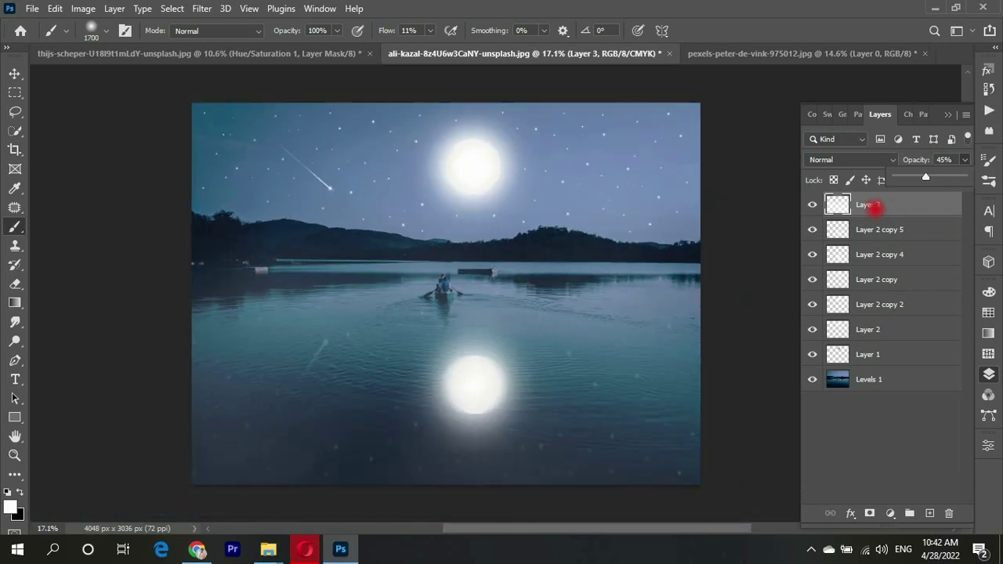
left_click(848, 229)
left_click(900, 228)
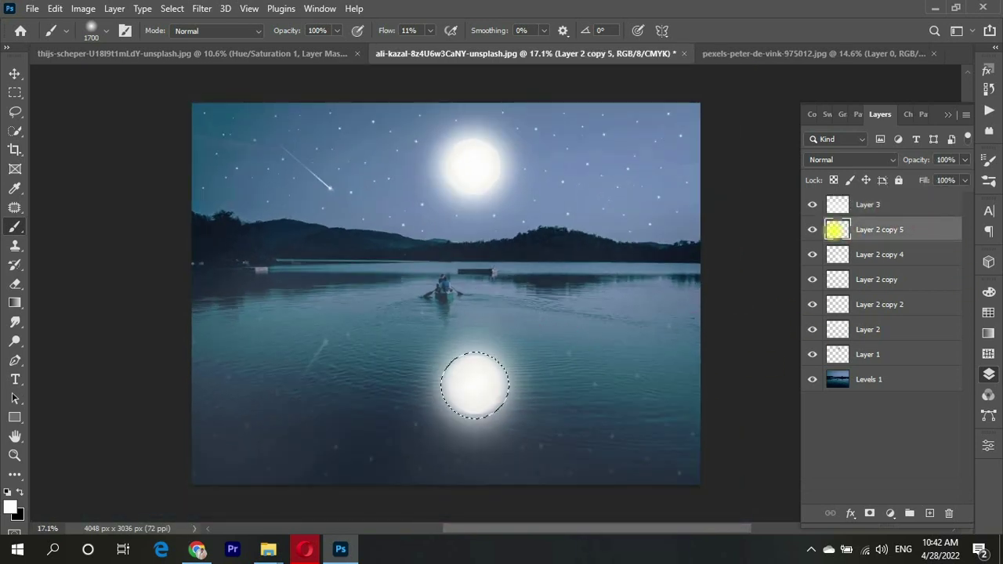
left_click(836, 229, "ctrl")
left_click(834, 253, "ctrl")
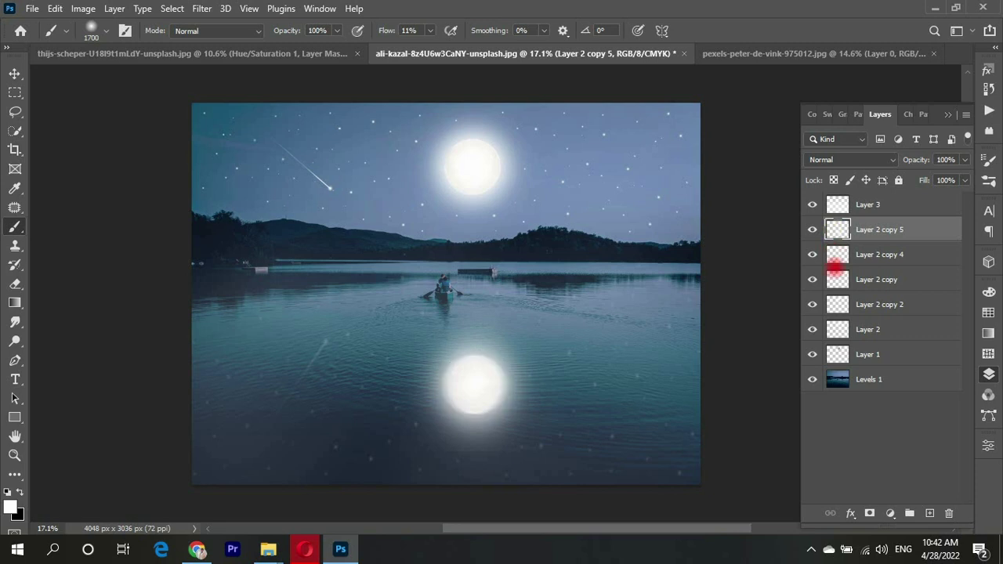
left_click(837, 279, "ctrl")
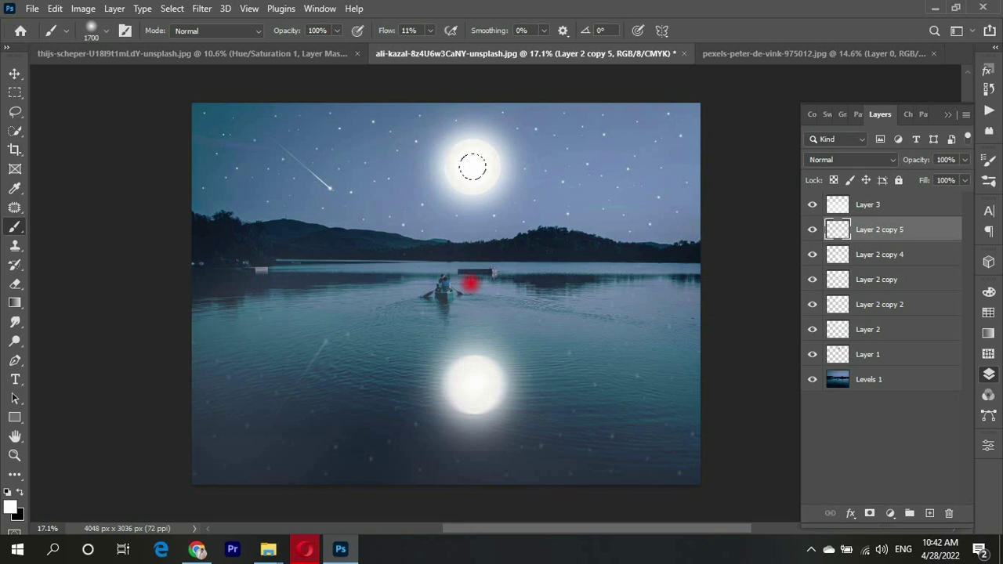
Step: Compare the reflection on and off, dim Layer 2 copy 5 to 68%, and fit the image on screen
scroll(472, 282, "down", 2)
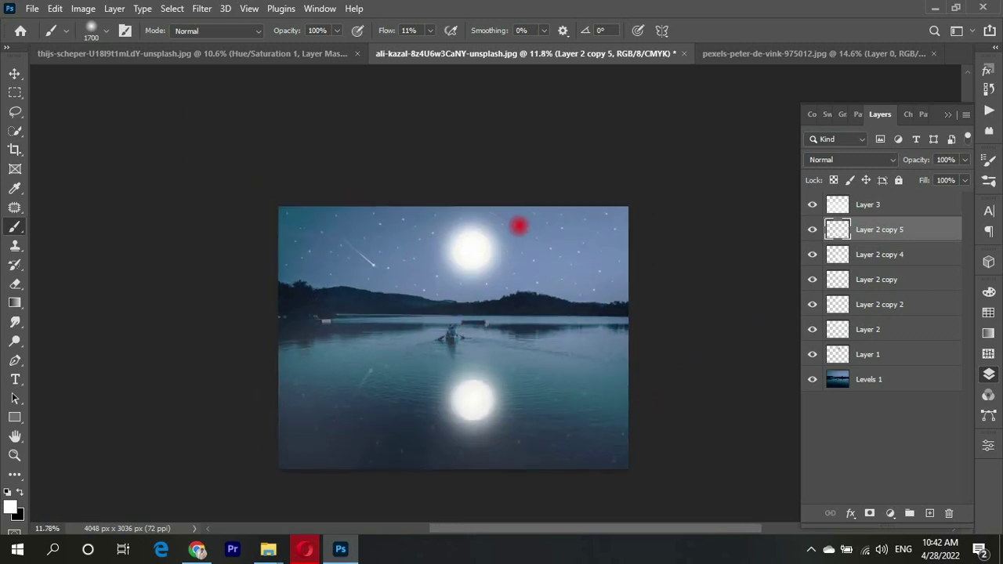
left_click(812, 229)
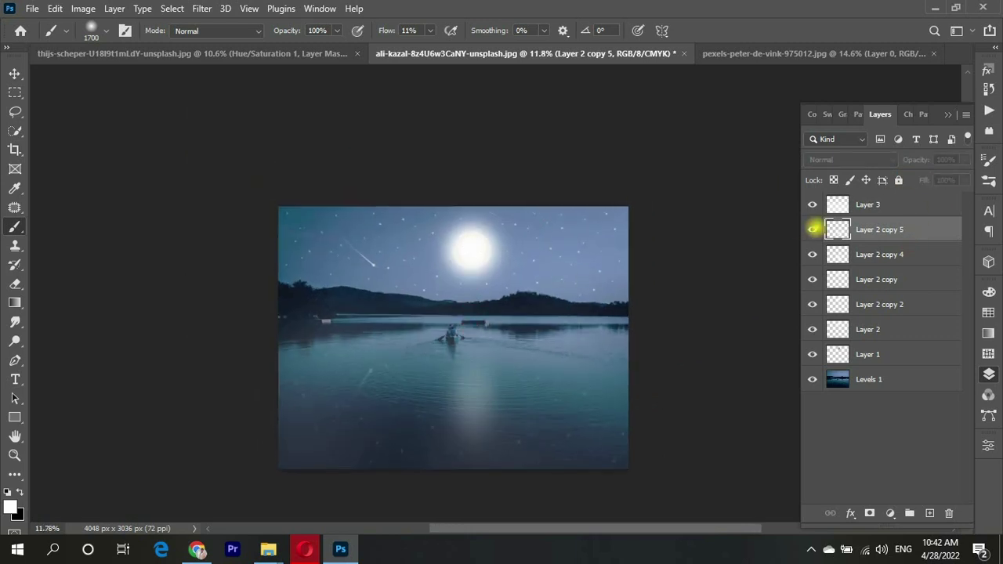
left_click_drag(964, 159, 942, 177)
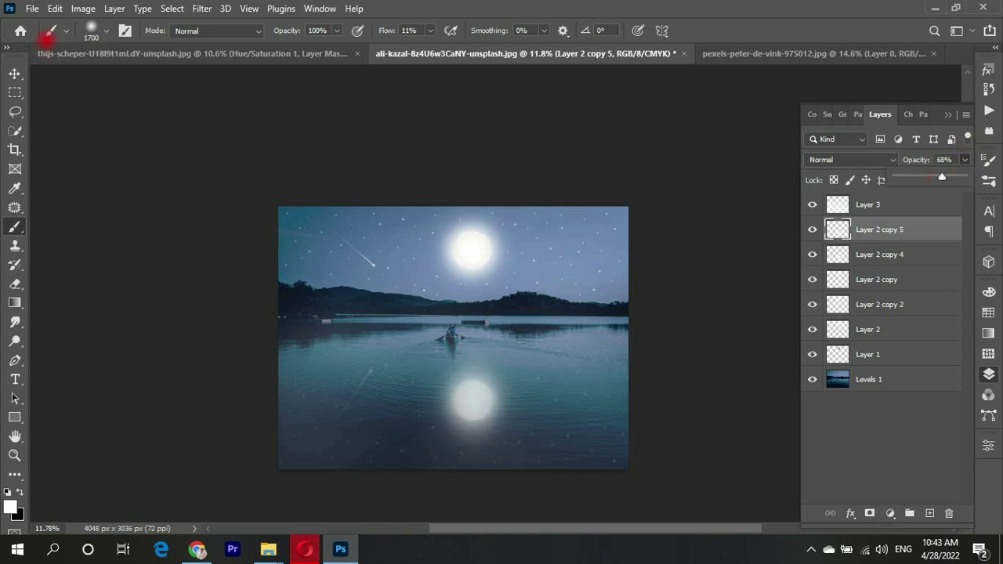
left_click(32, 9)
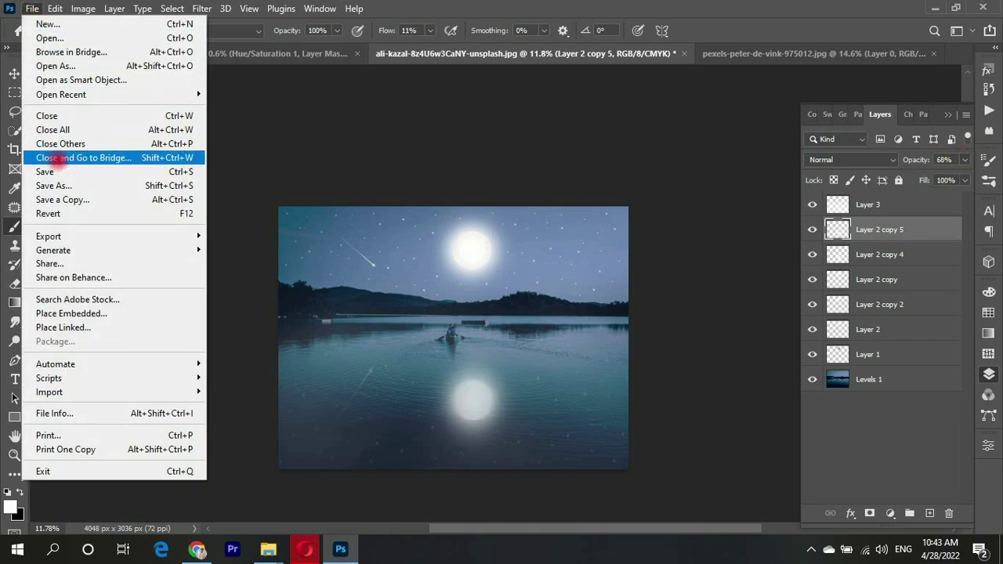
left_click(650, 168)
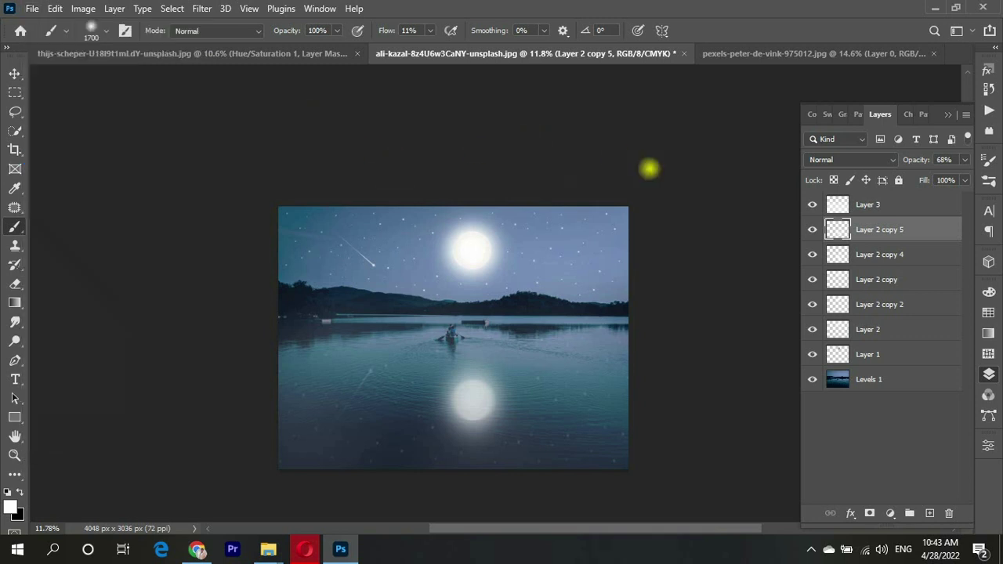
key("ctrl+0")
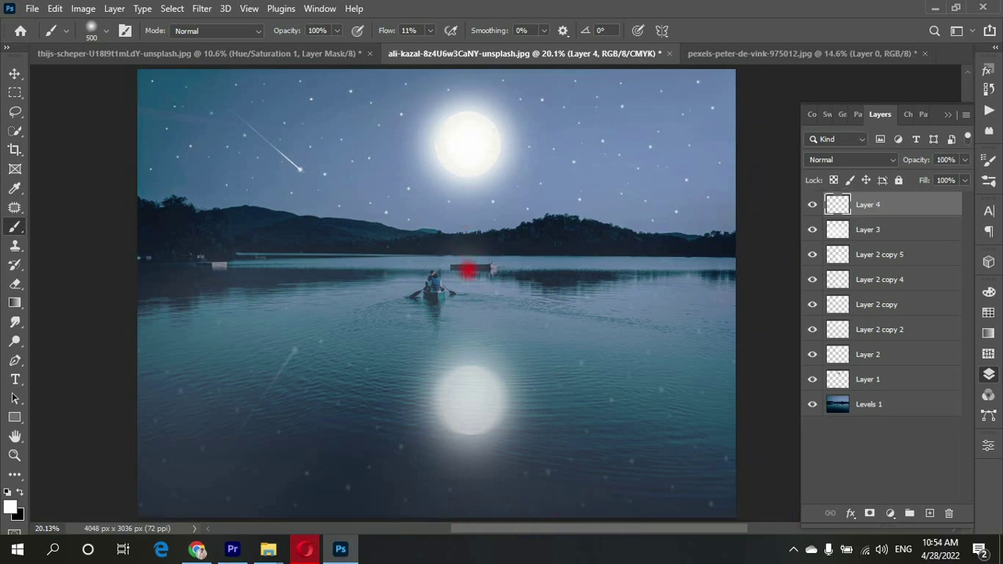
Step: Paint a straight soft white streak from above the dock to the reflection, duplicated as Layer 4 copy
left_click(468, 269)
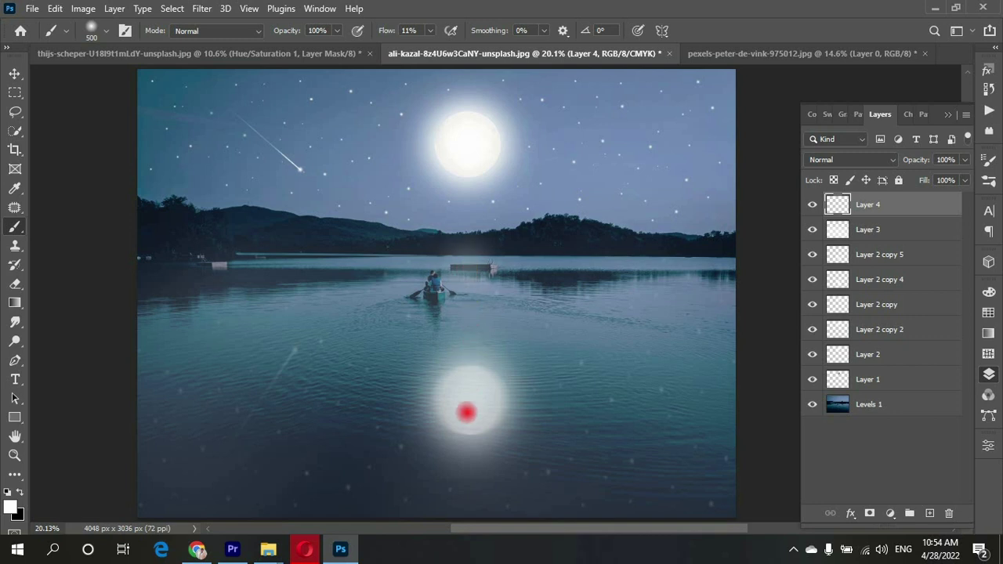
left_click(470, 448, "shift")
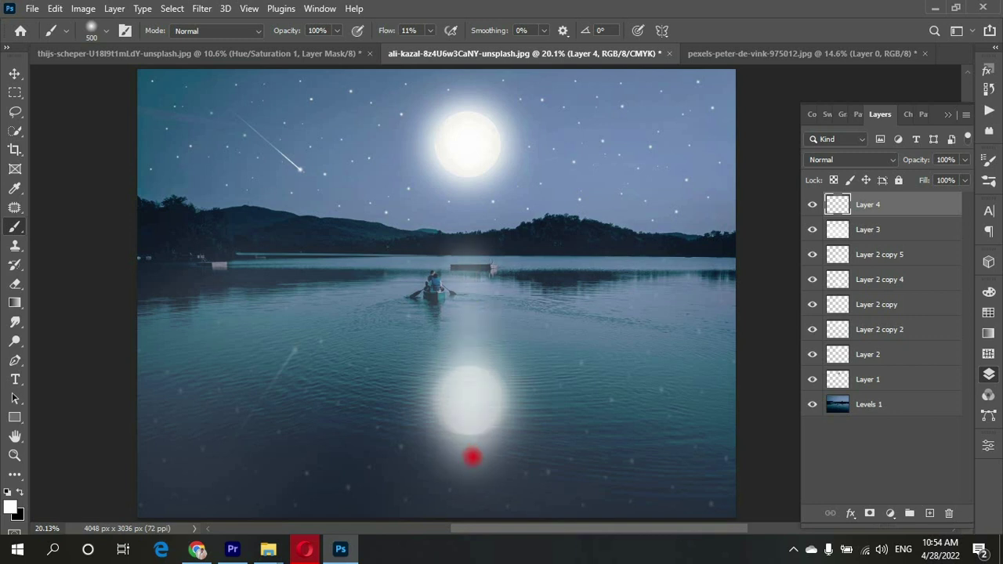
key("ctrl+j")
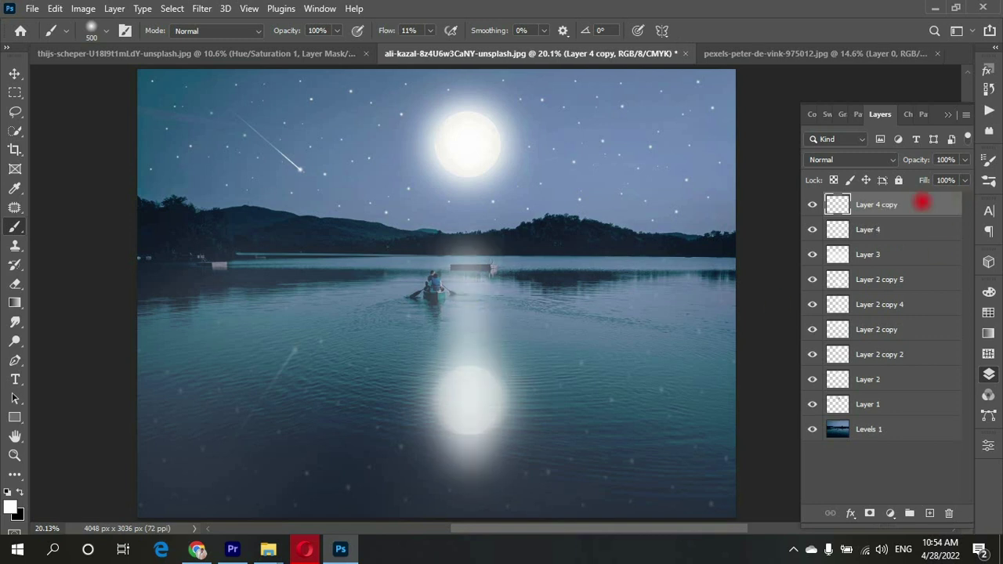
left_click(15, 284)
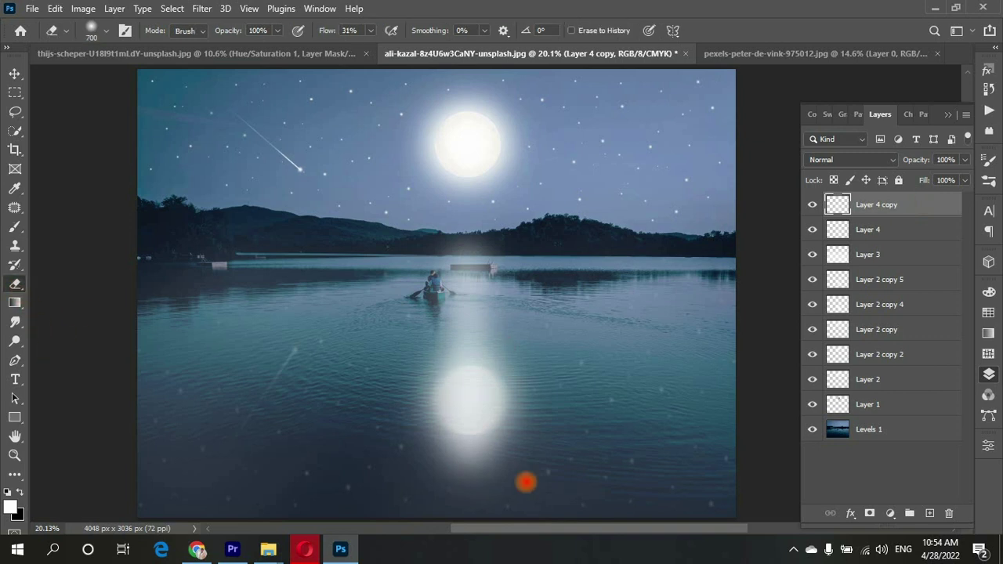
key("bracketright")
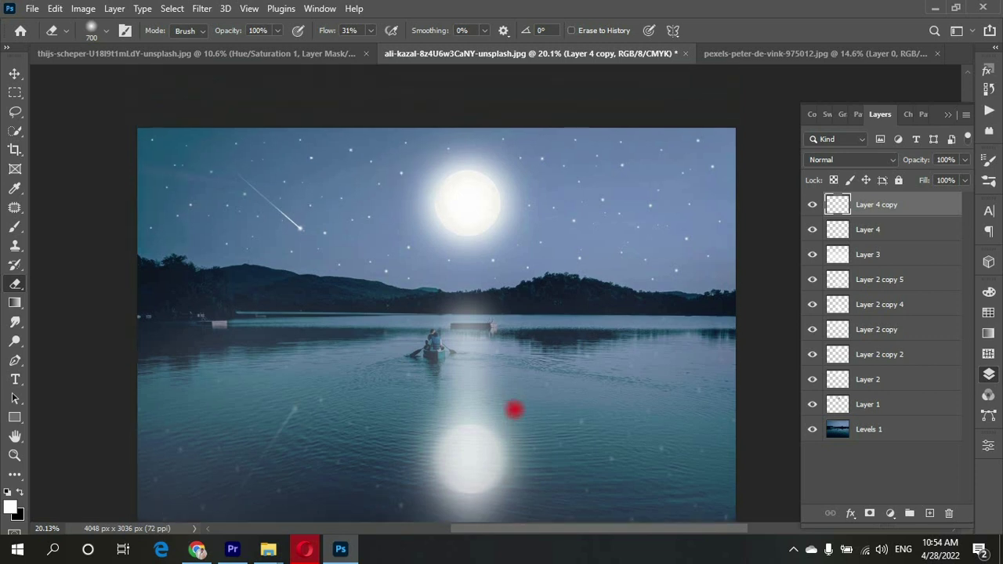